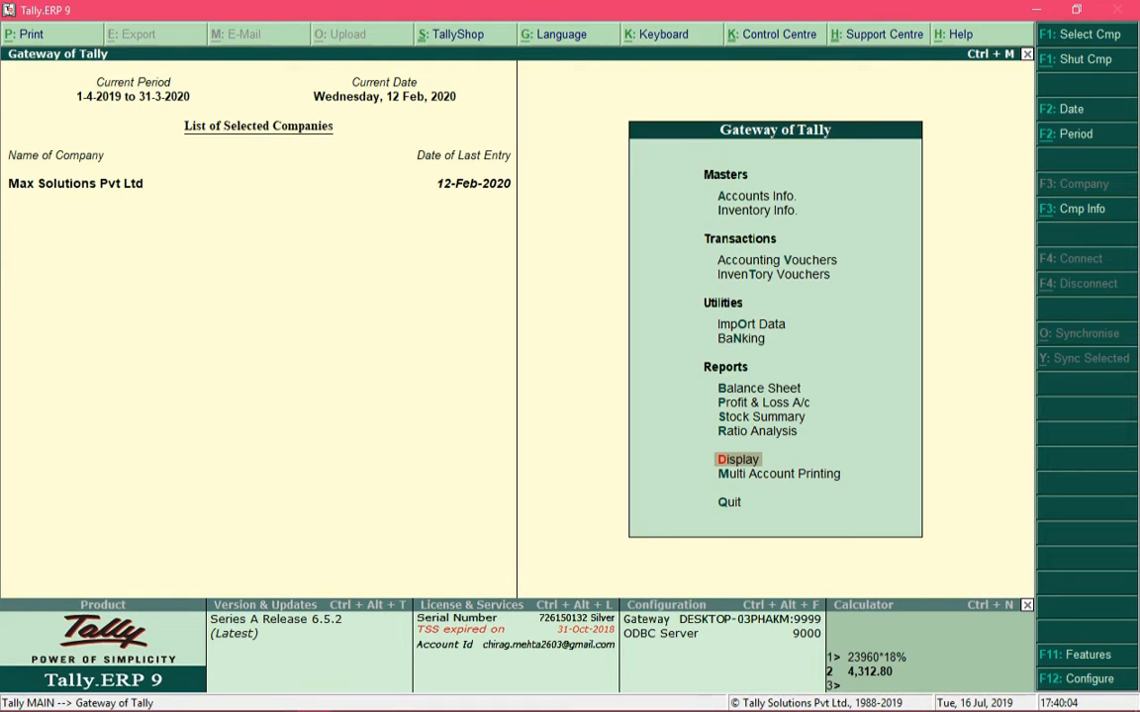
Step: Open the GSTR-1 report from the GST statutory reports for Max Solutions Pvt Ltd
key(Return)
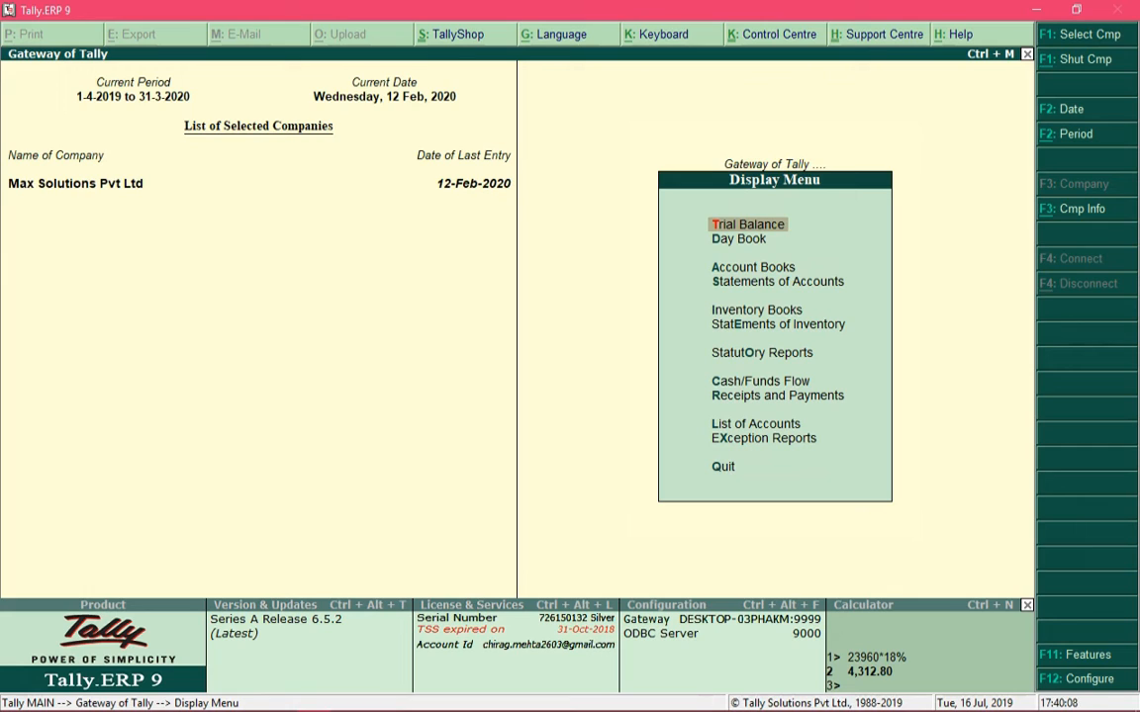
key(Down)
key(Down)
key(Down)
key(Down)
key(Down)
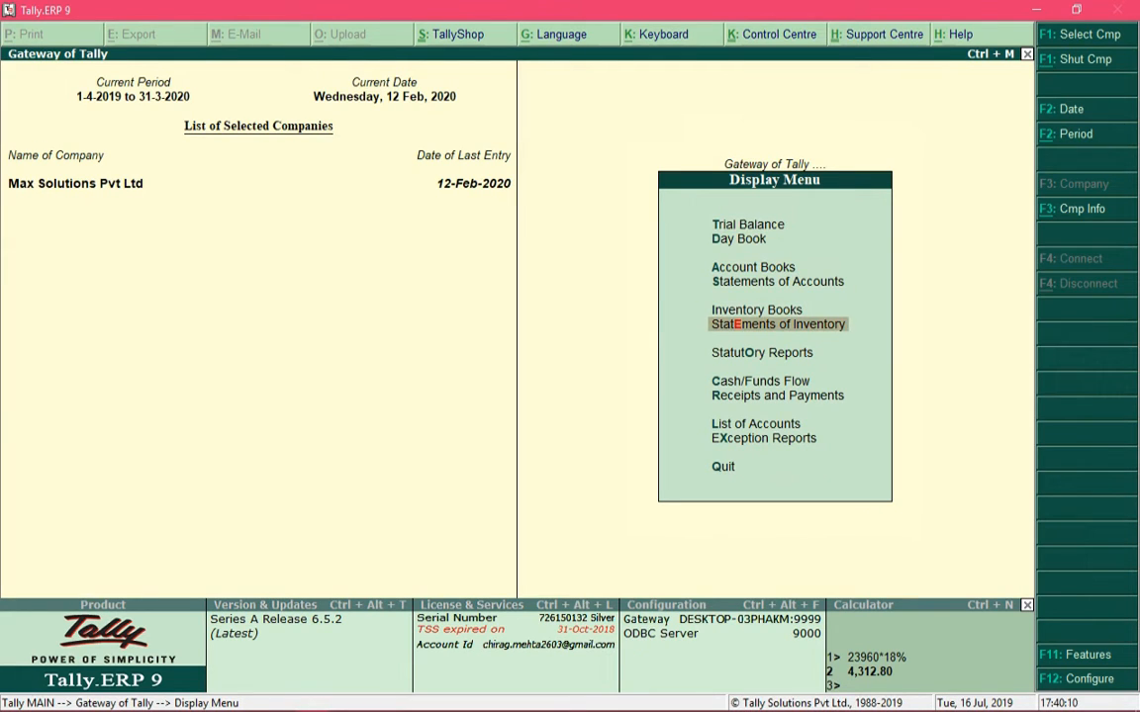
key(Down)
key(Return)
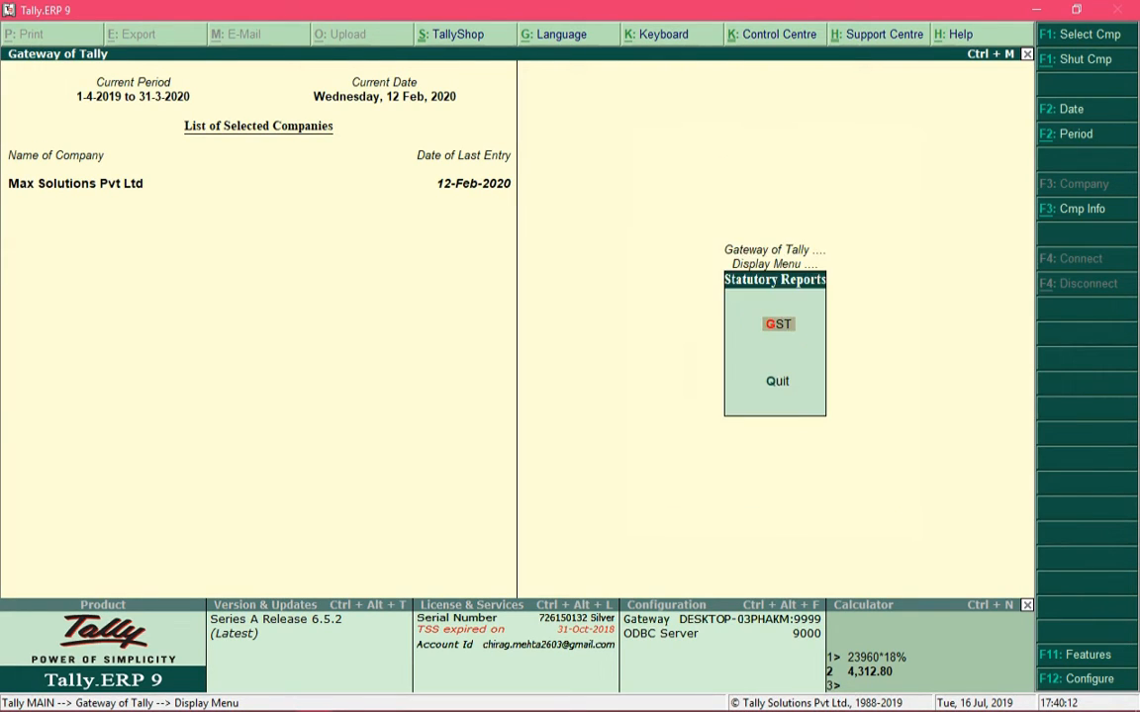
key(Return)
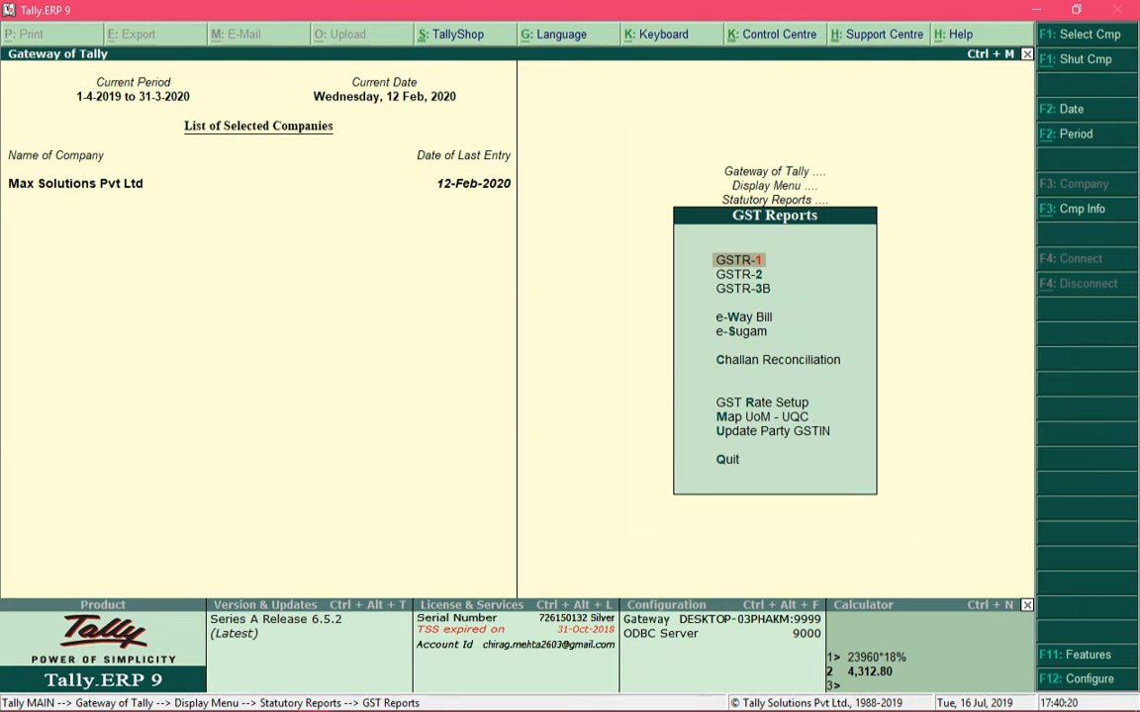
key(Return)
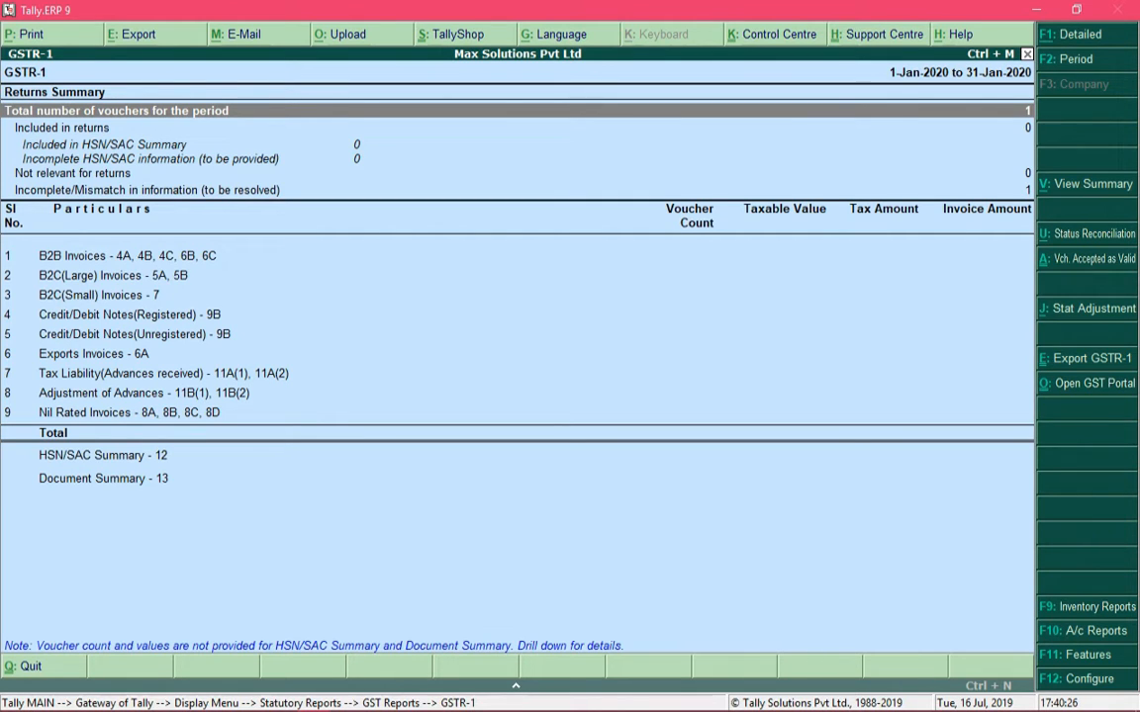
Step: Change the GSTR-1 report period to run from 1-8-2019 to 31-8-2019
key(F2)
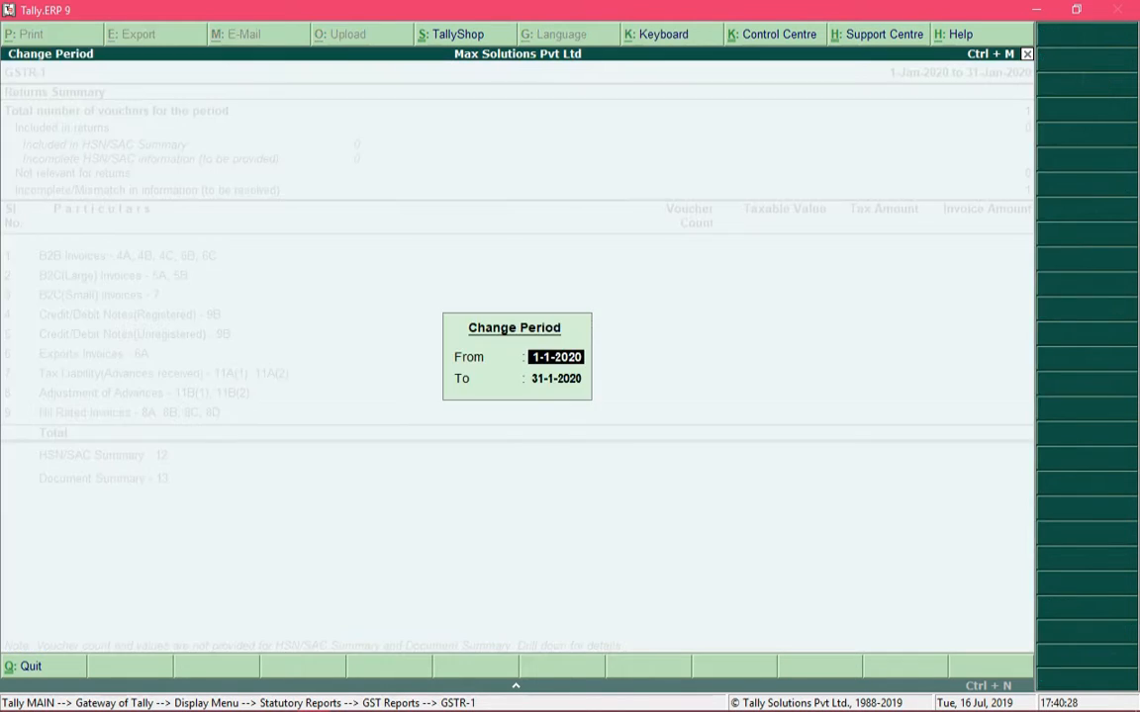
text(1)
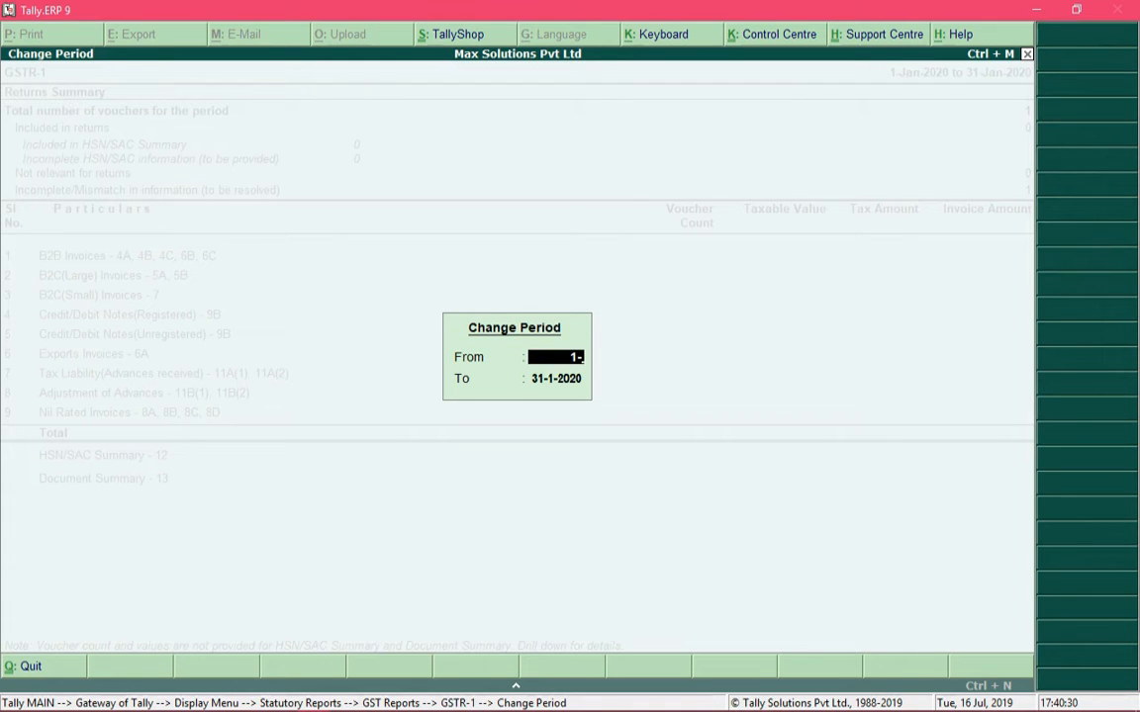
text(-8)
key(Return)
text(31-)
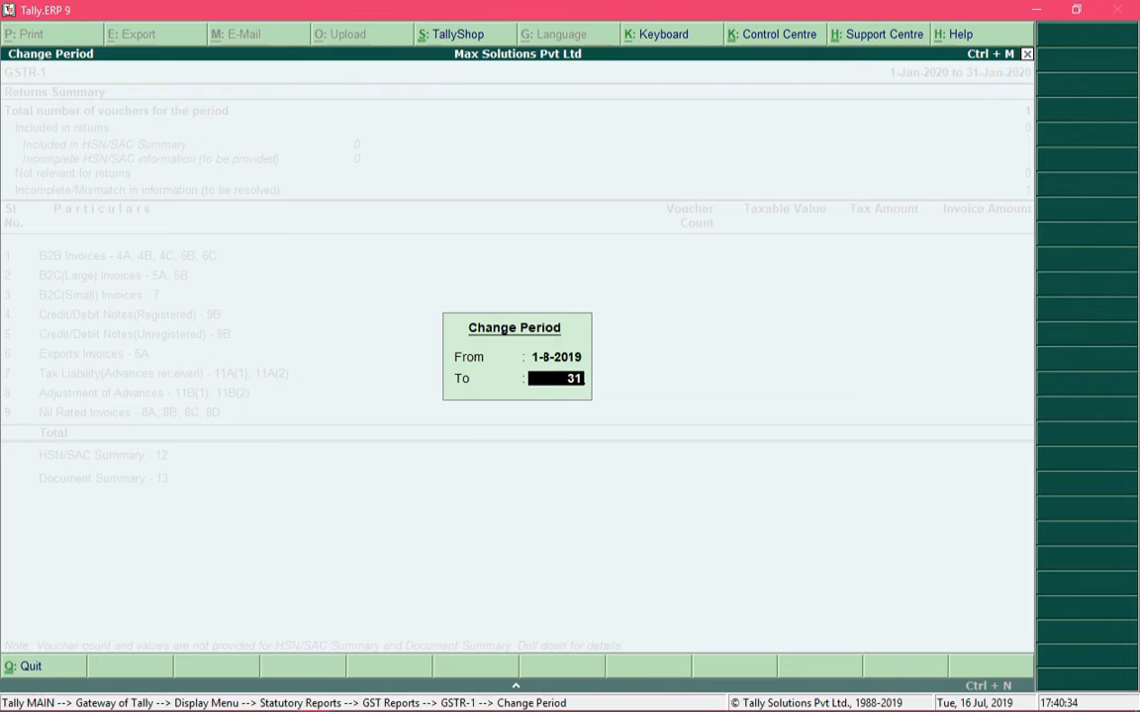
text(8)
key(Return)
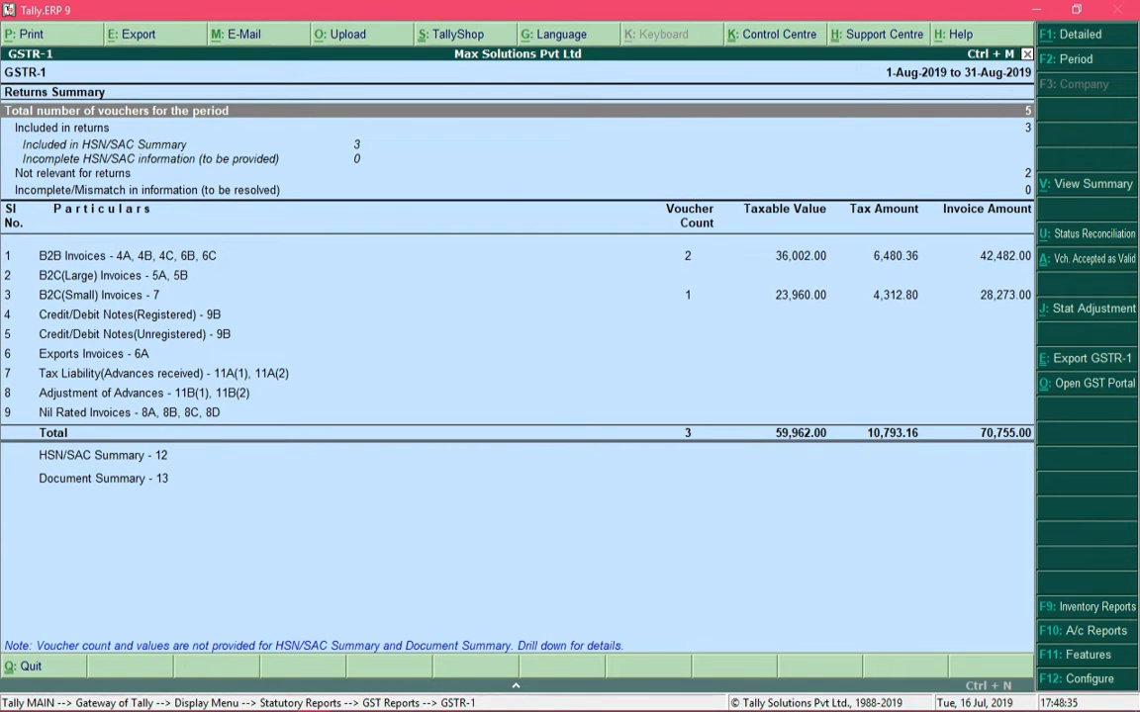
Step: Open the voucher statistics behind the total number of vouchers for the period
key(Down)
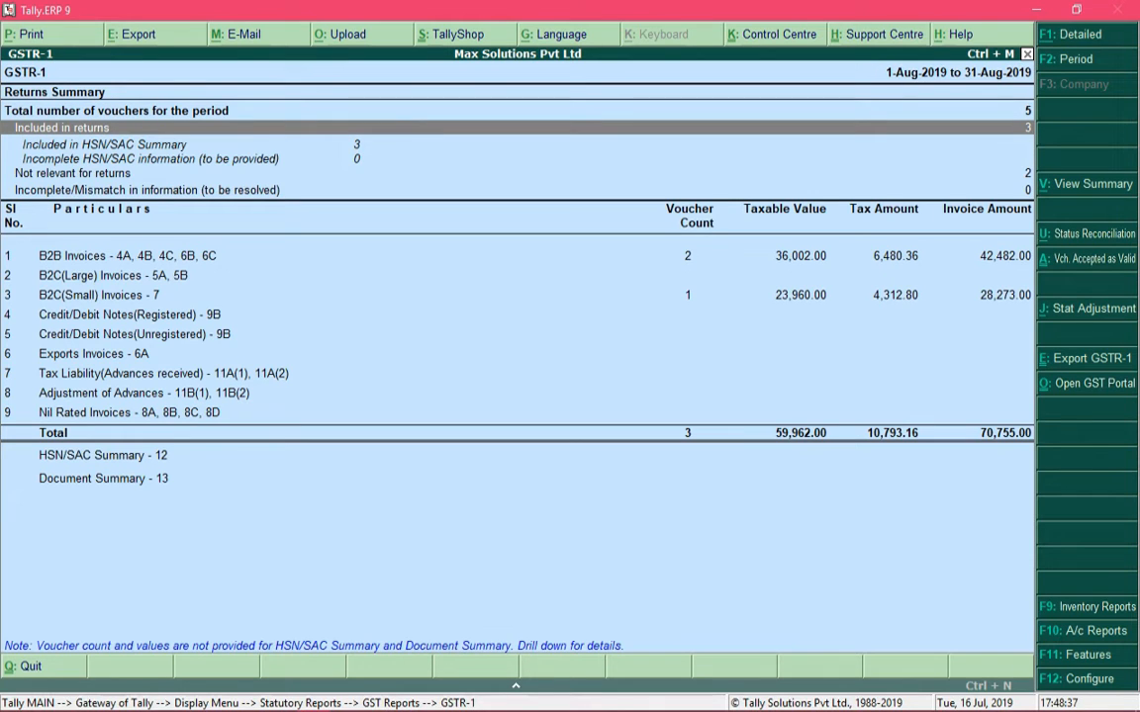
key(Down)
key(Up)
key(Up)
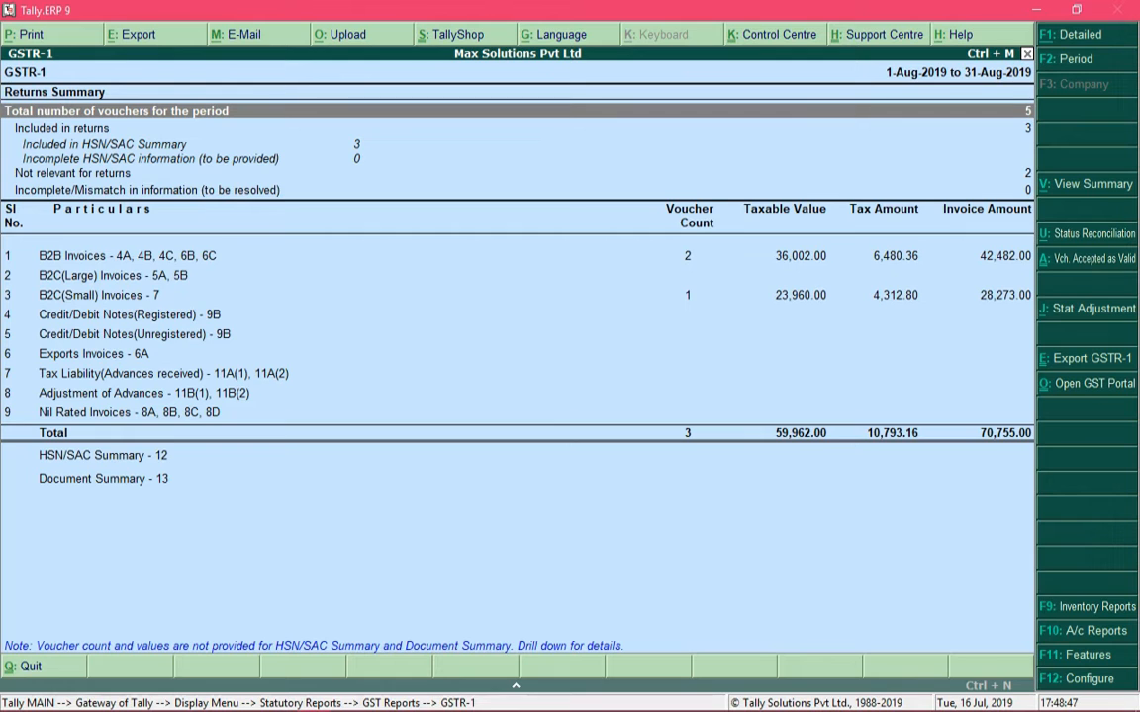
key(Return)
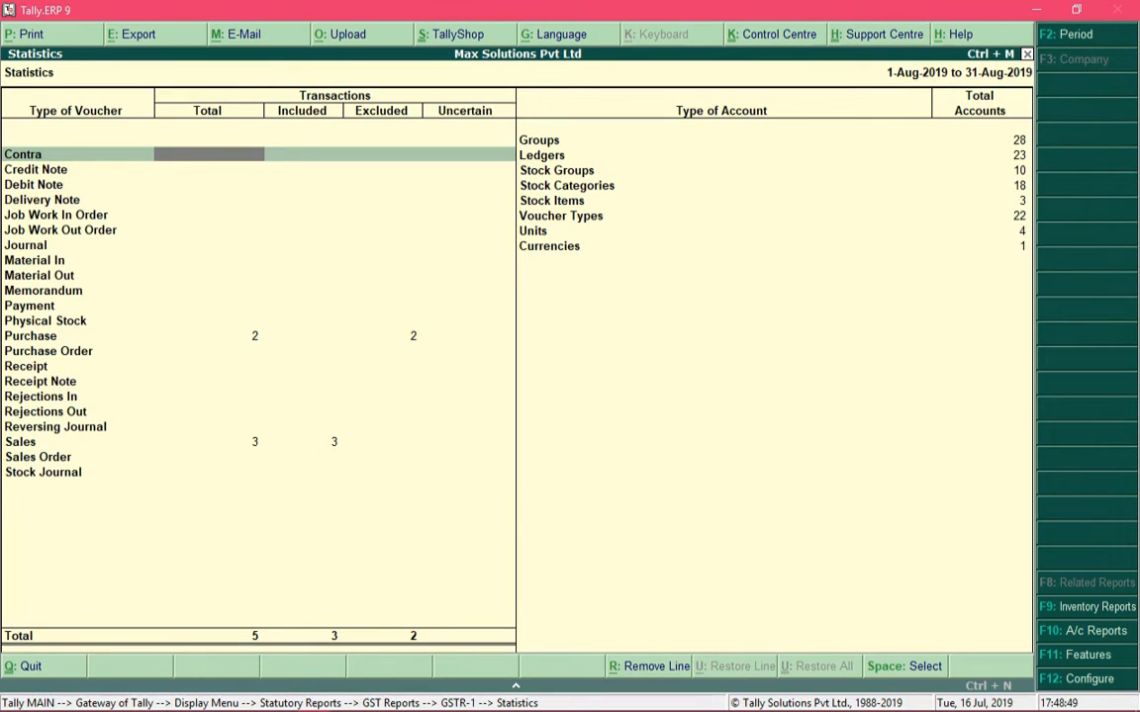
Step: Examine the included and excluded transactions of the Purchase and Sales voucher types, and return to the GSTR-1 summary
key(Down)
key(Down)
key(Down)
key(Down)
key(Down)
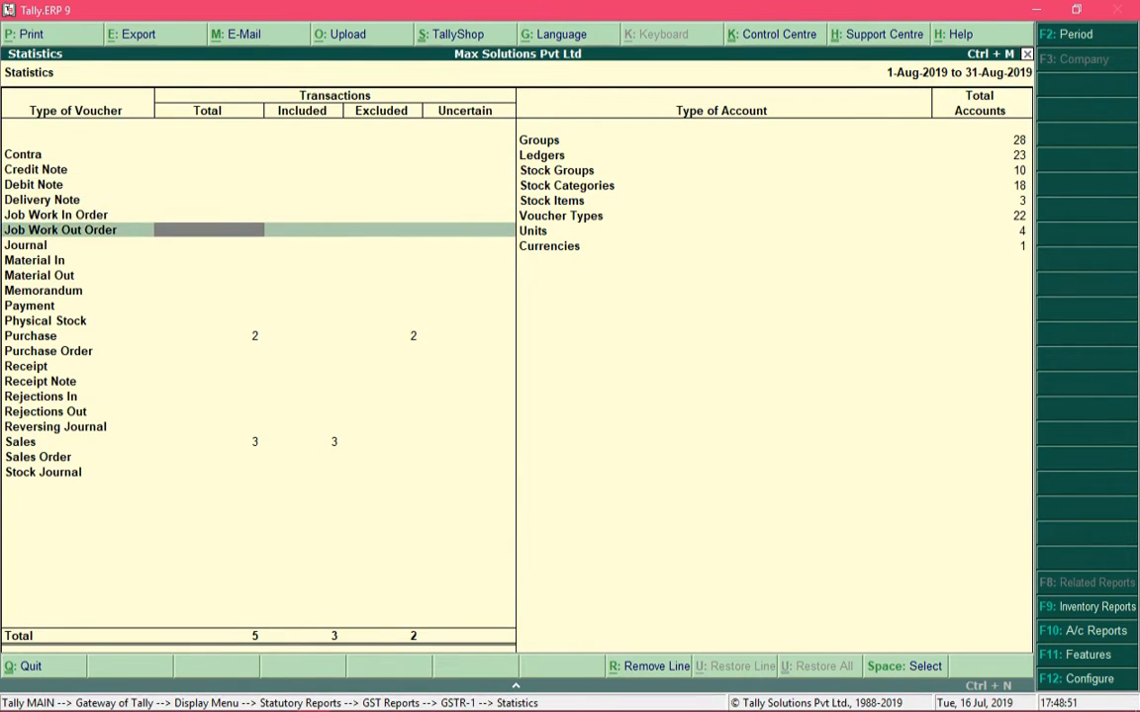
key(Down)
key(Down)
key(Down)
key(Down)
key(Down)
key(Down)
key(Down)
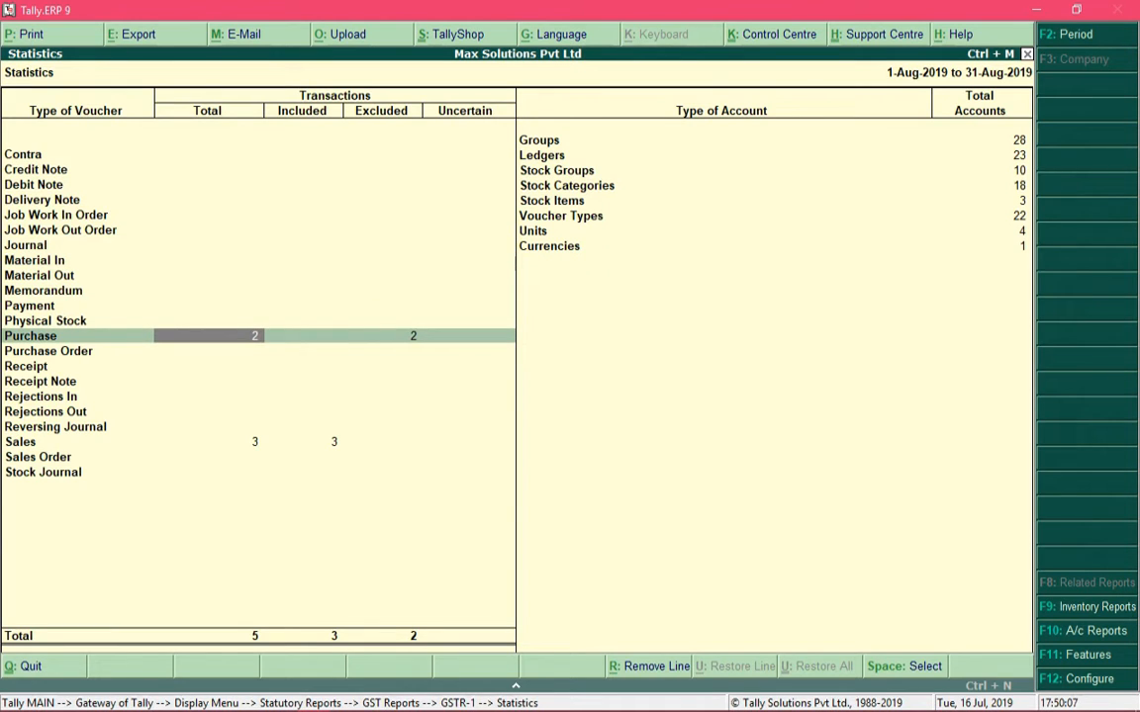
key(Up)
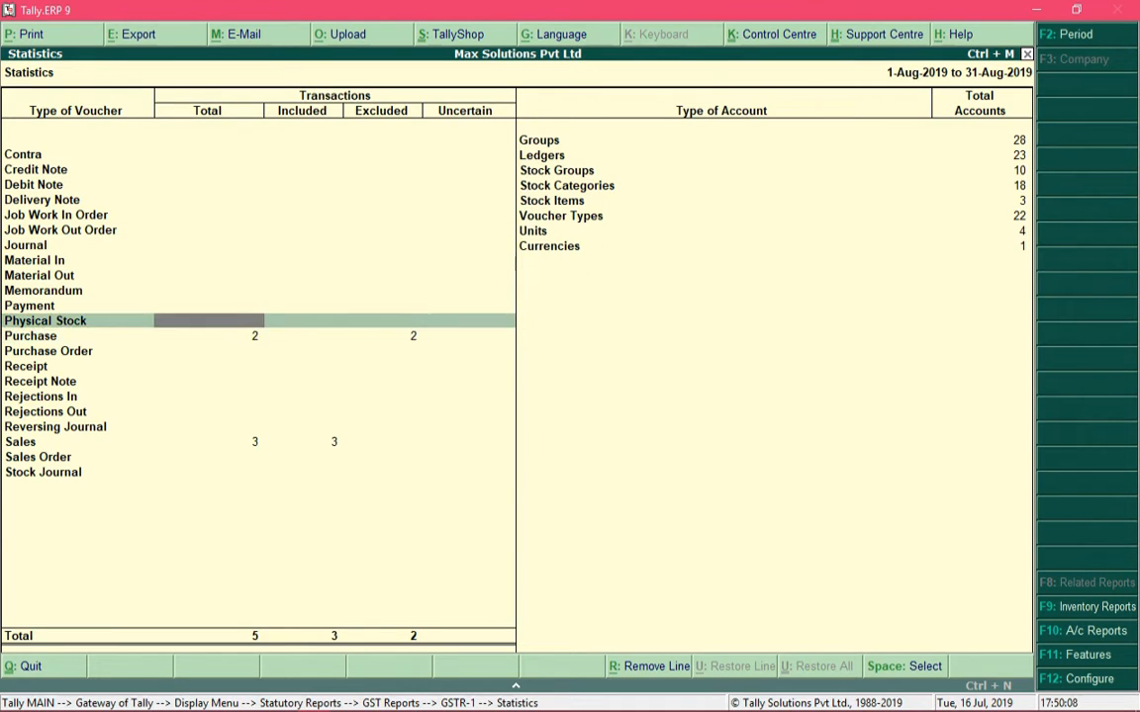
key(Down)
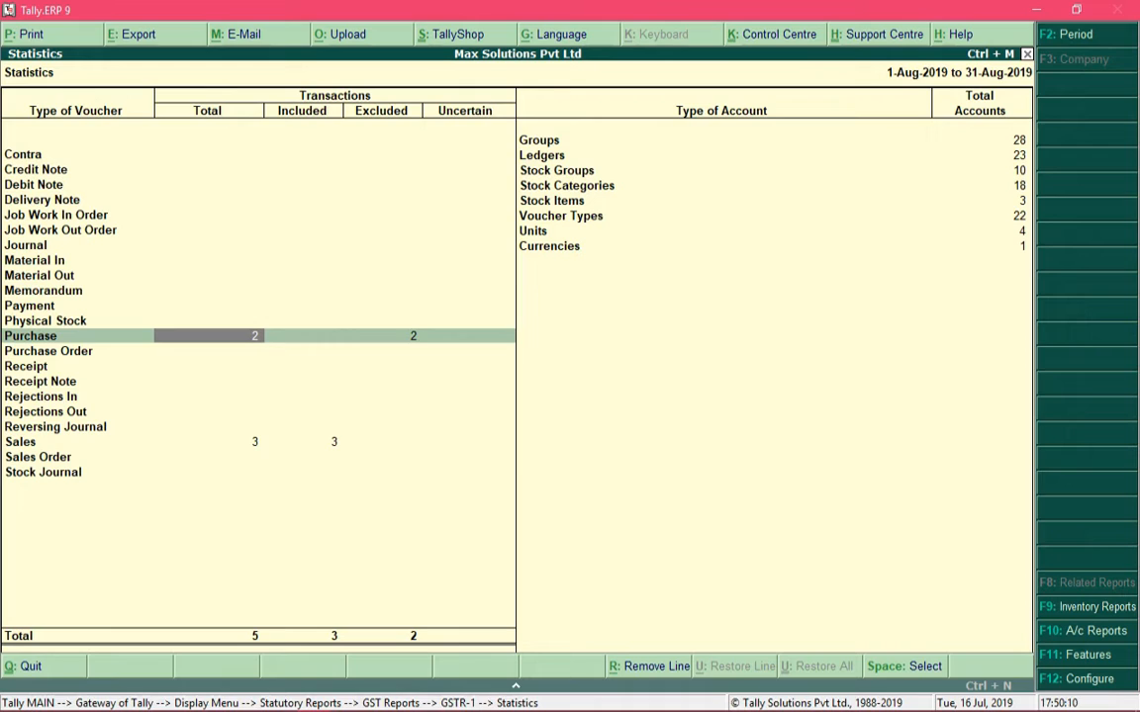
key(Down)
key(Down)
key(Down)
key(Down)
key(Down)
key(Down)
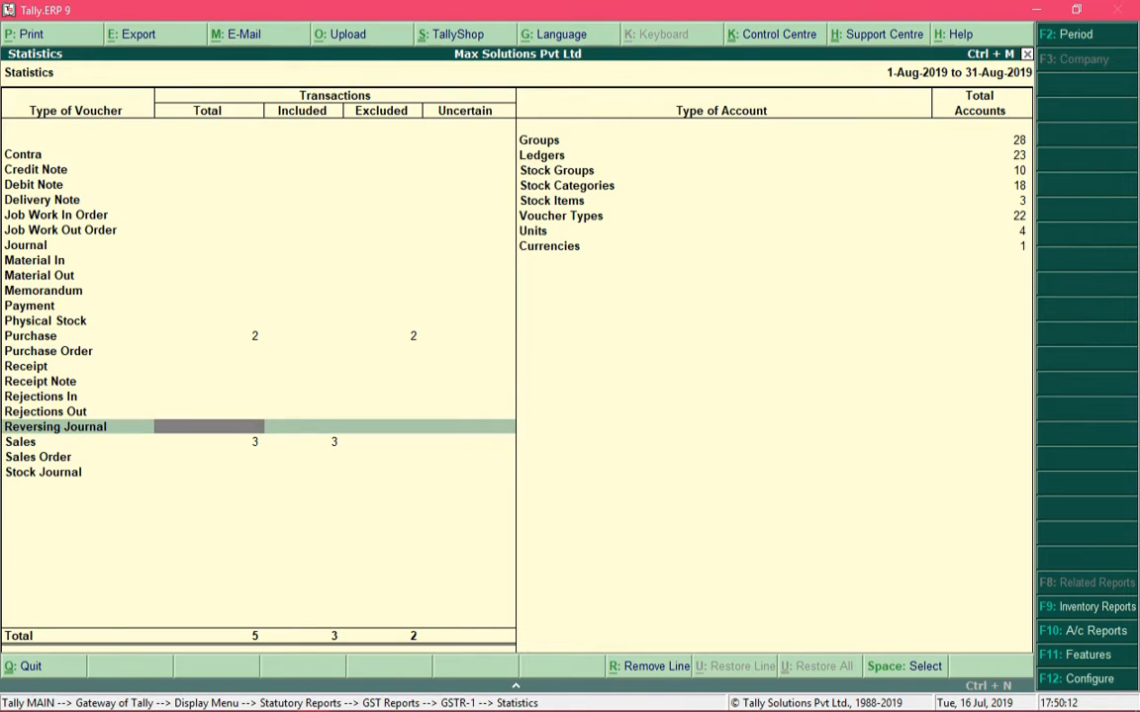
key(Down)
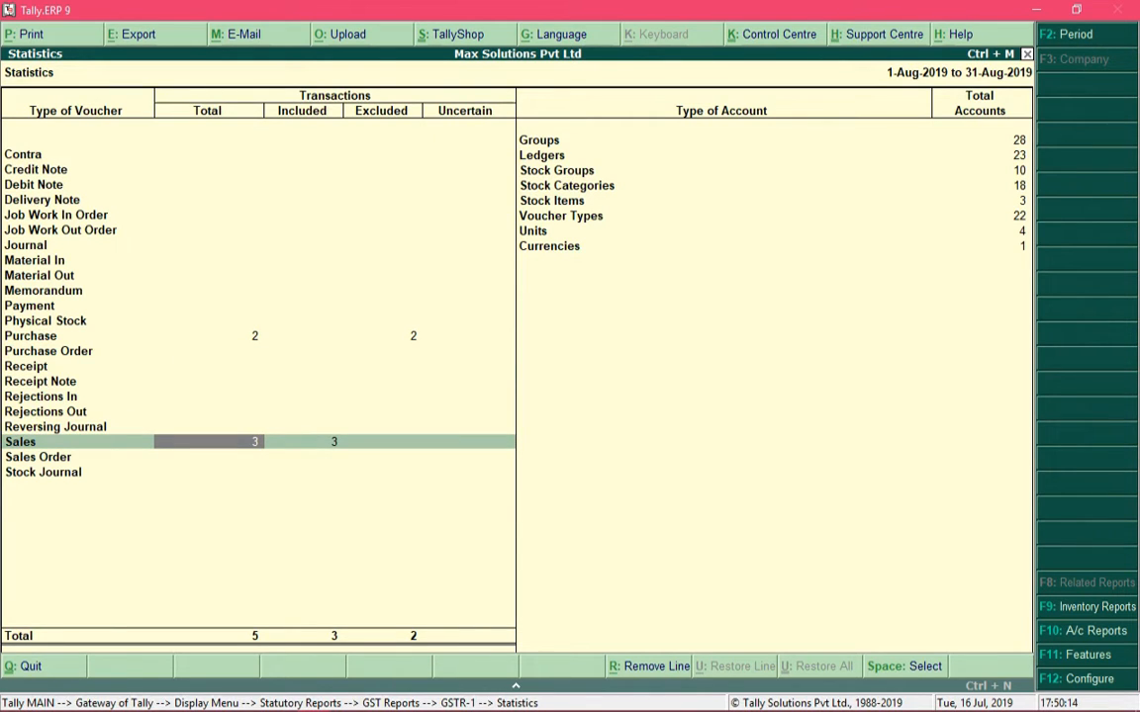
key(Up)
key(Up)
key(Up)
key(Up)
key(Up)
key(Up)
key(Up)
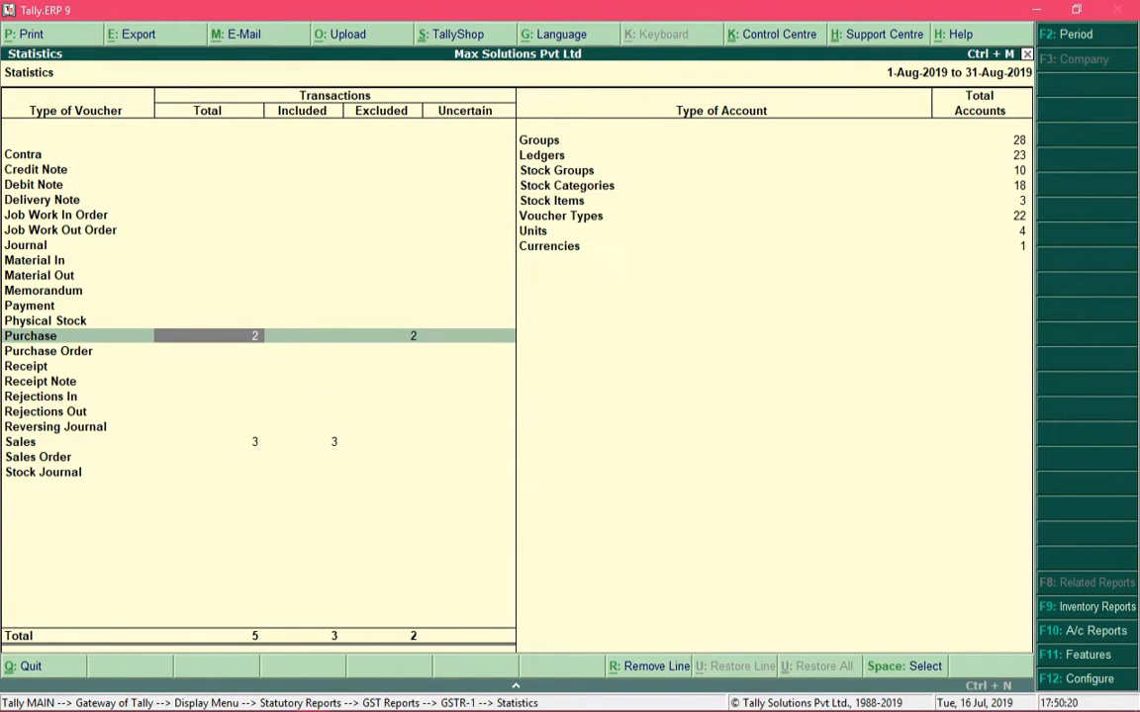
key(Down)
key(Down)
key(Down)
key(Down)
key(Down)
key(Down)
key(Down)
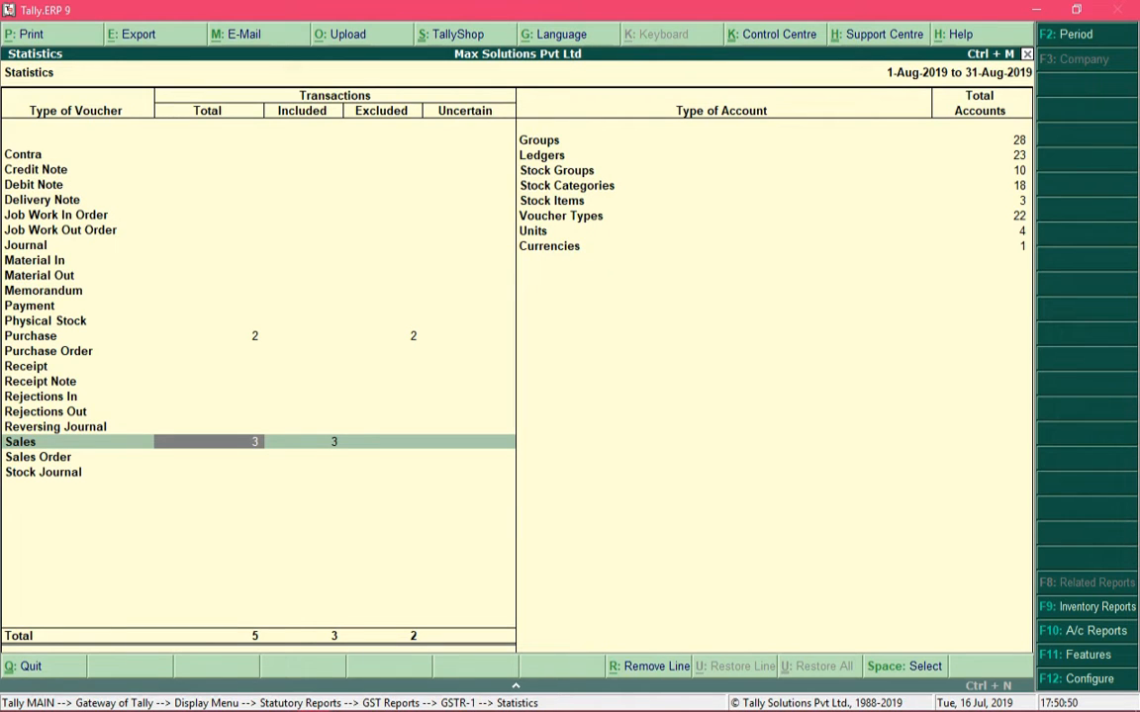
key(Escape)
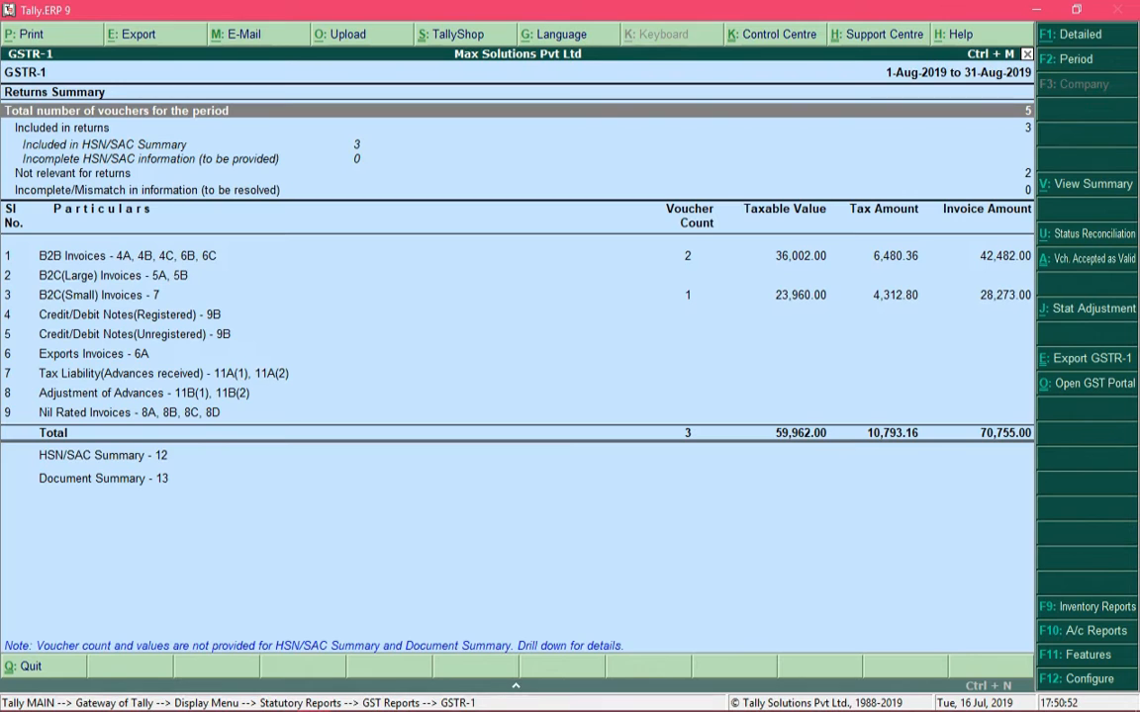
Step: Review the returns summary lines from Included in returns through Incomplete/Mismatch in information, and the B2B and B2C invoice rows
key(Down)
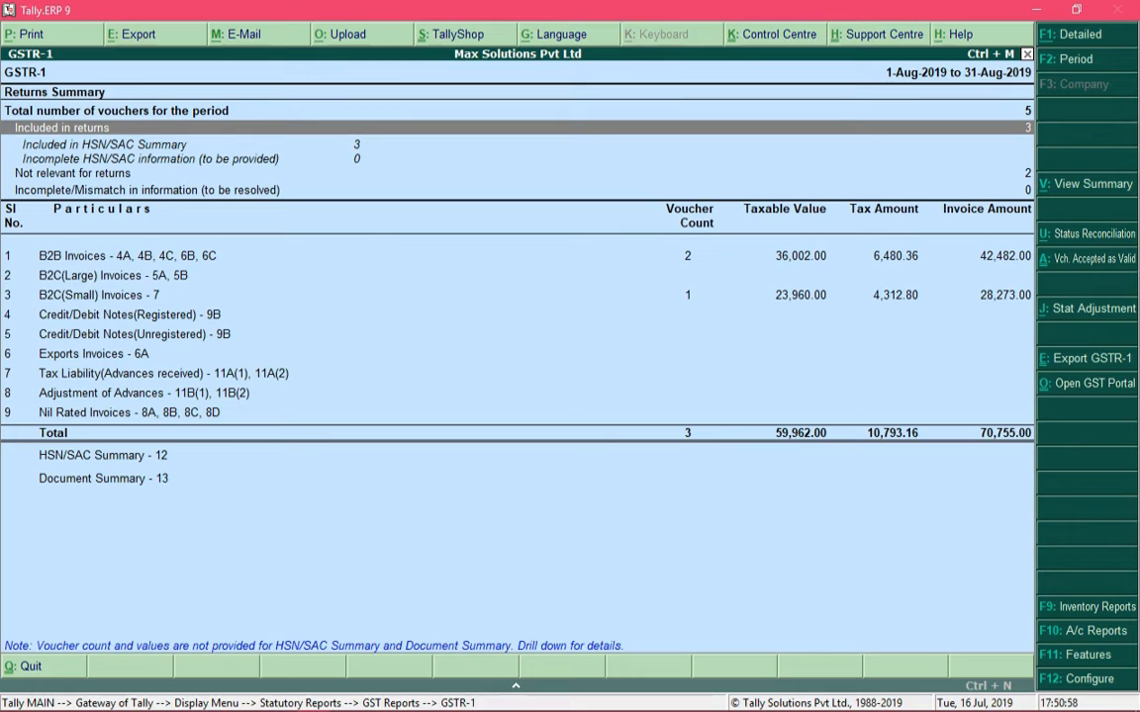
key(Down)
key(Down)
key(Down)
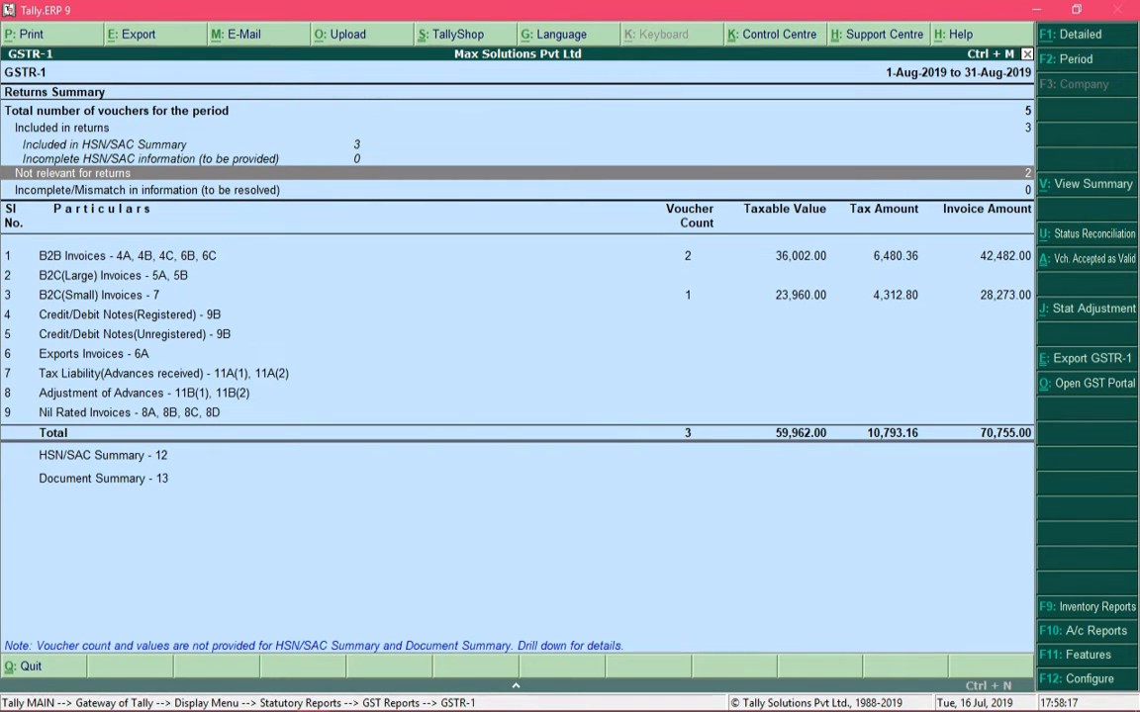
key(Down)
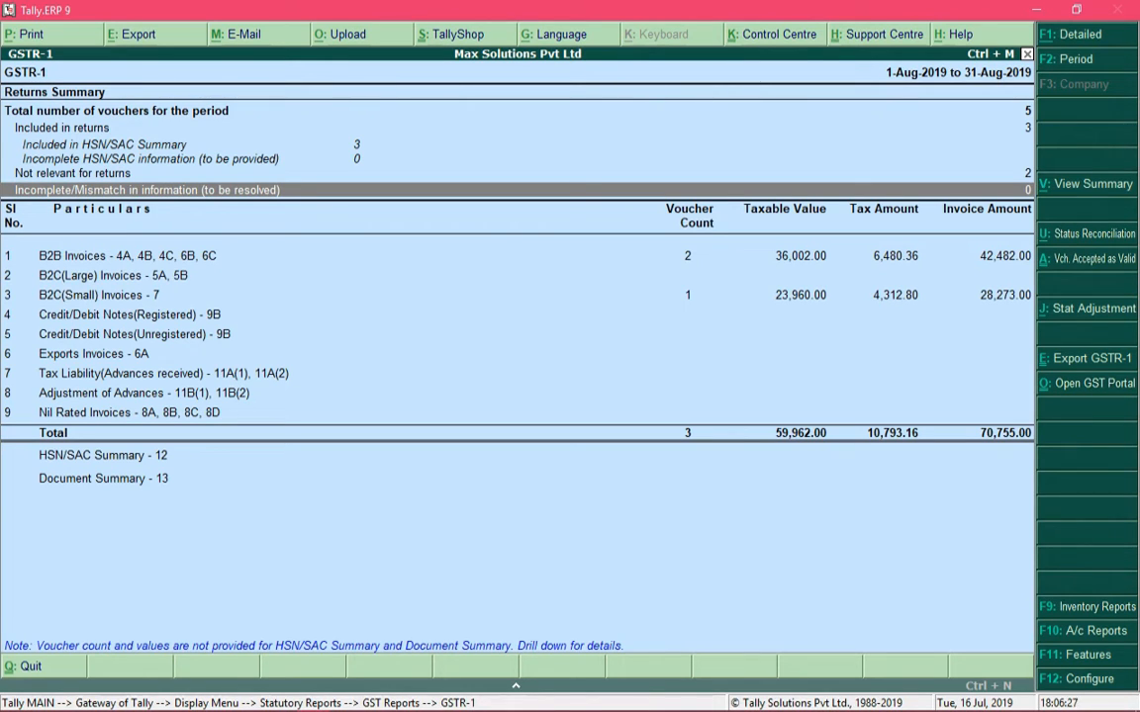
key(Down)
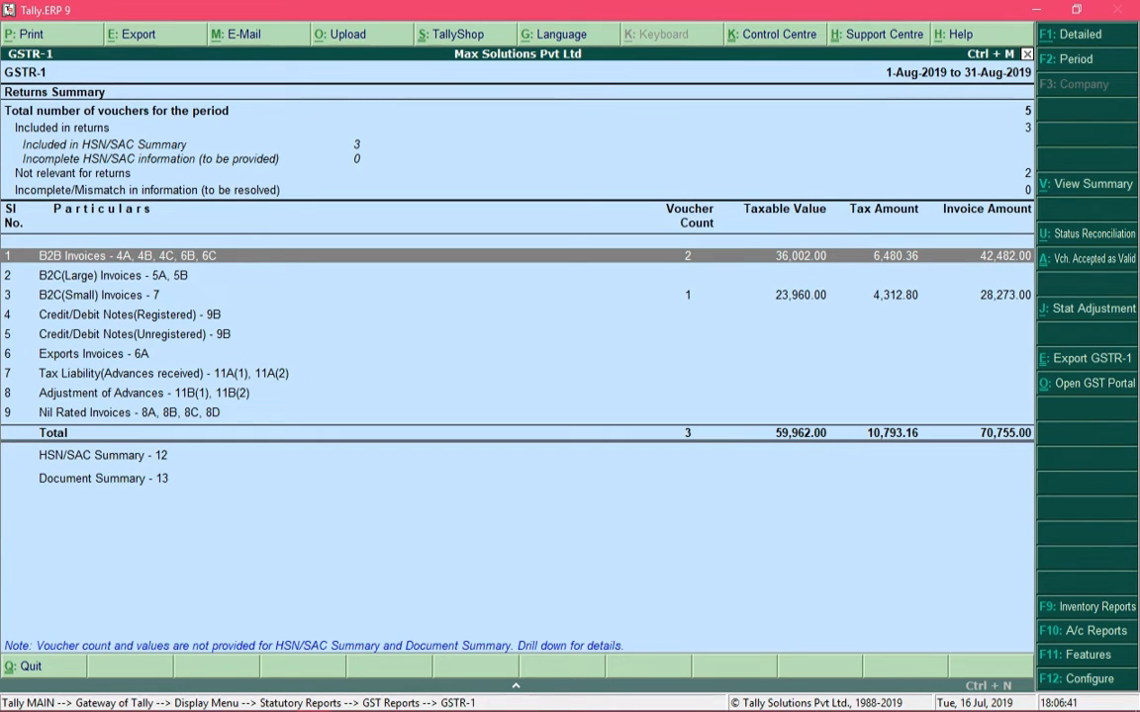
key(Down)
key(Down)
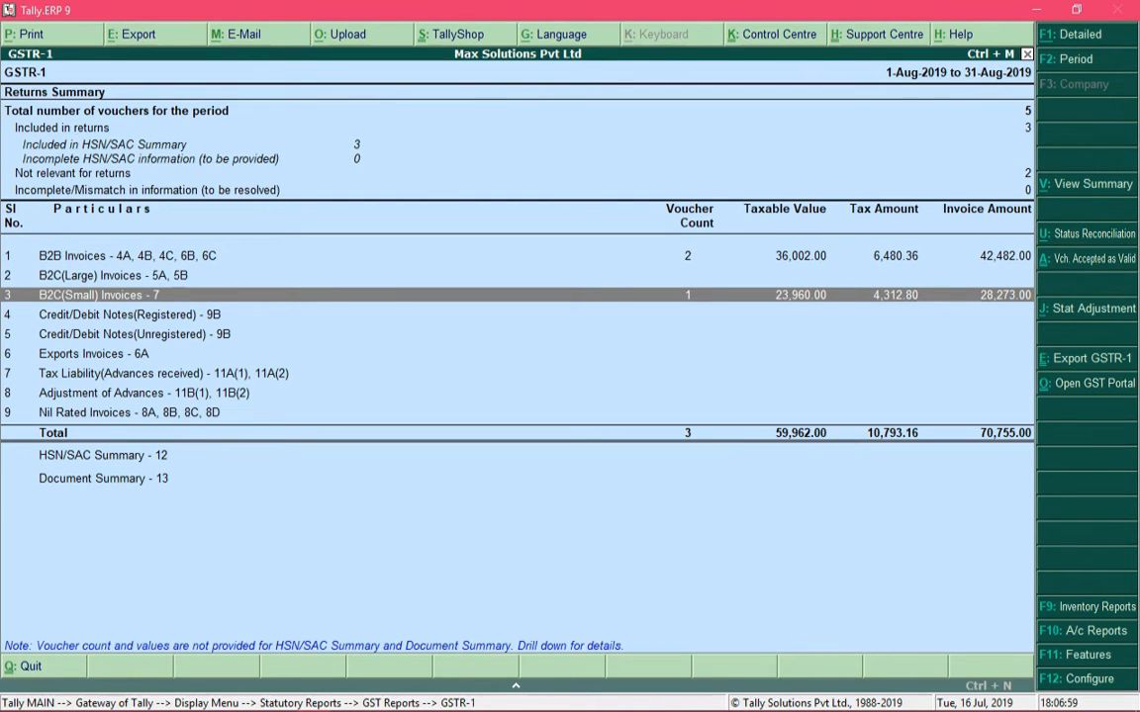
Step: Inspect the B2B Invoices voucher register party-wise and voucher-wise, and return to the GSTR-1 summary
key(Up)
key(Up)
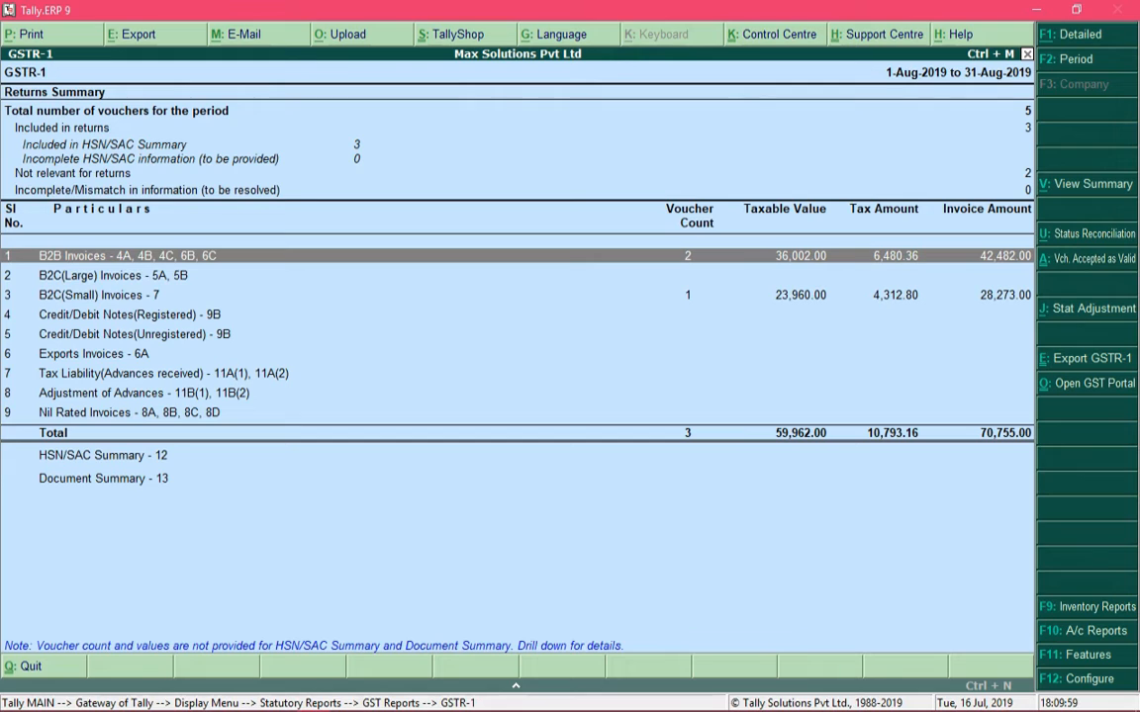
key(Return)
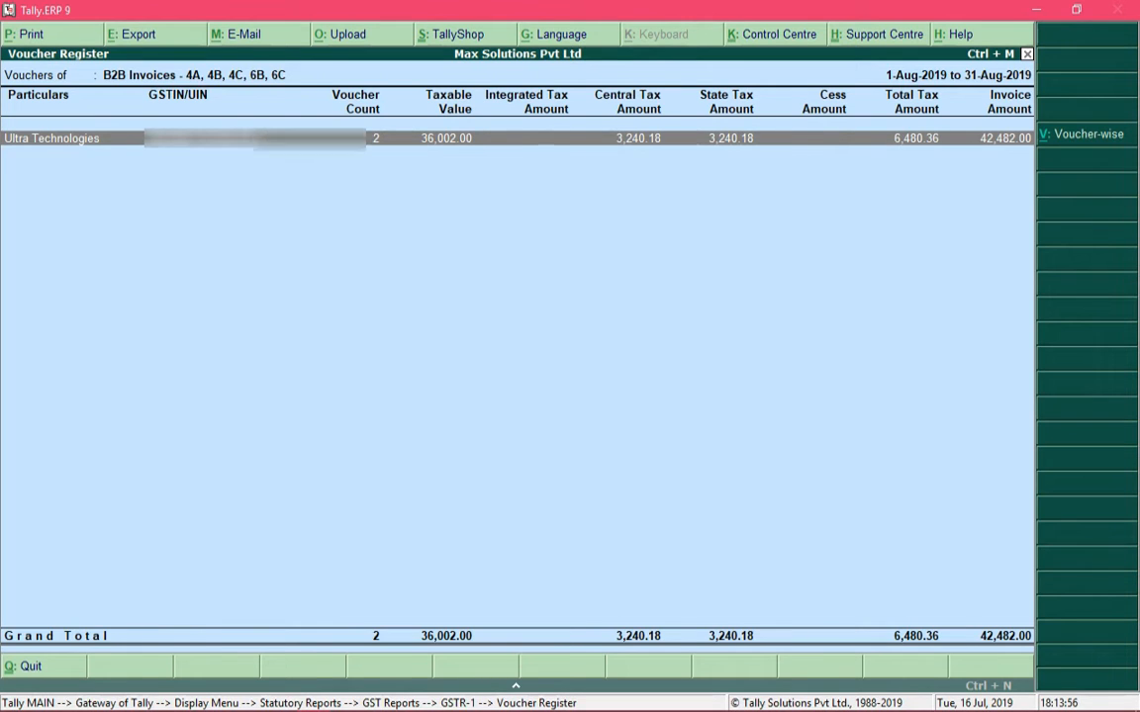
key(alt+v)
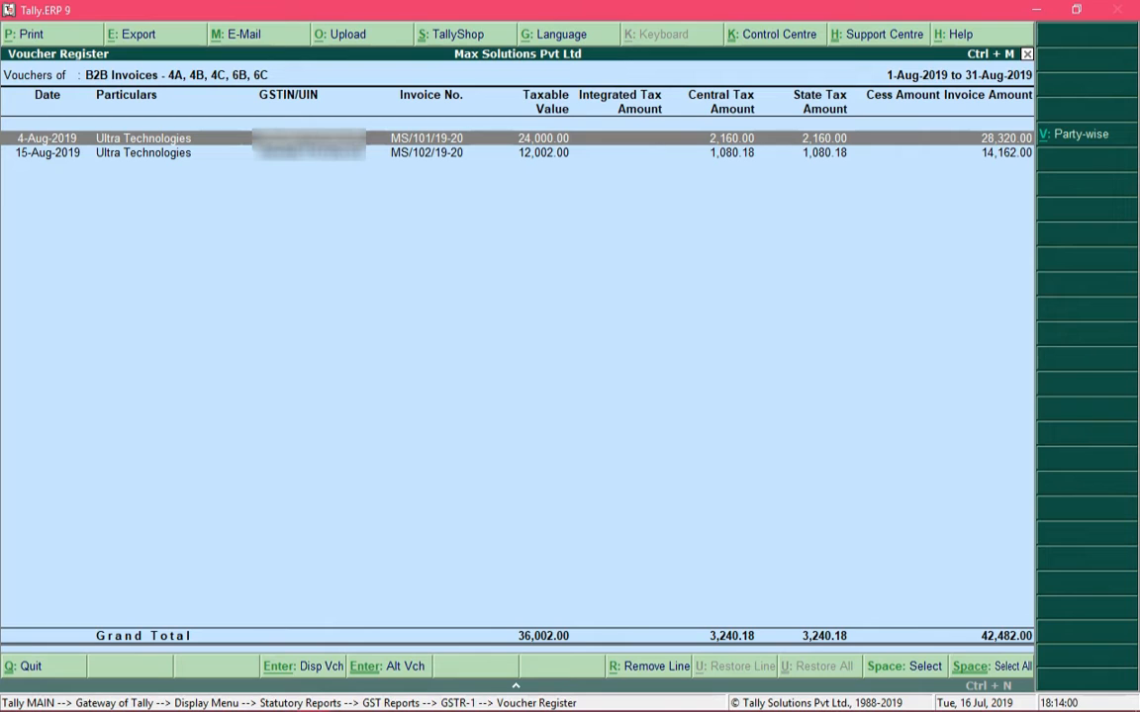
key(Down)
key(Up)
key(alt+v)
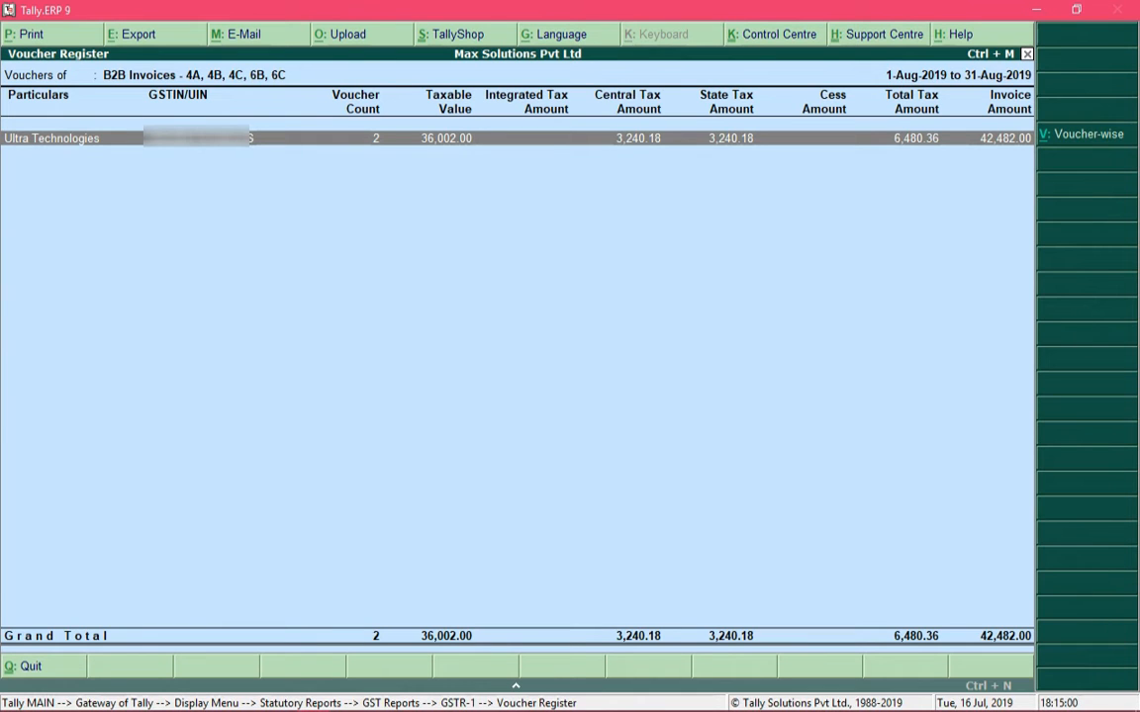
key(Escape)
Step: View the voucher register of the B2C(Small) Invoices row and close it again
key(Down)
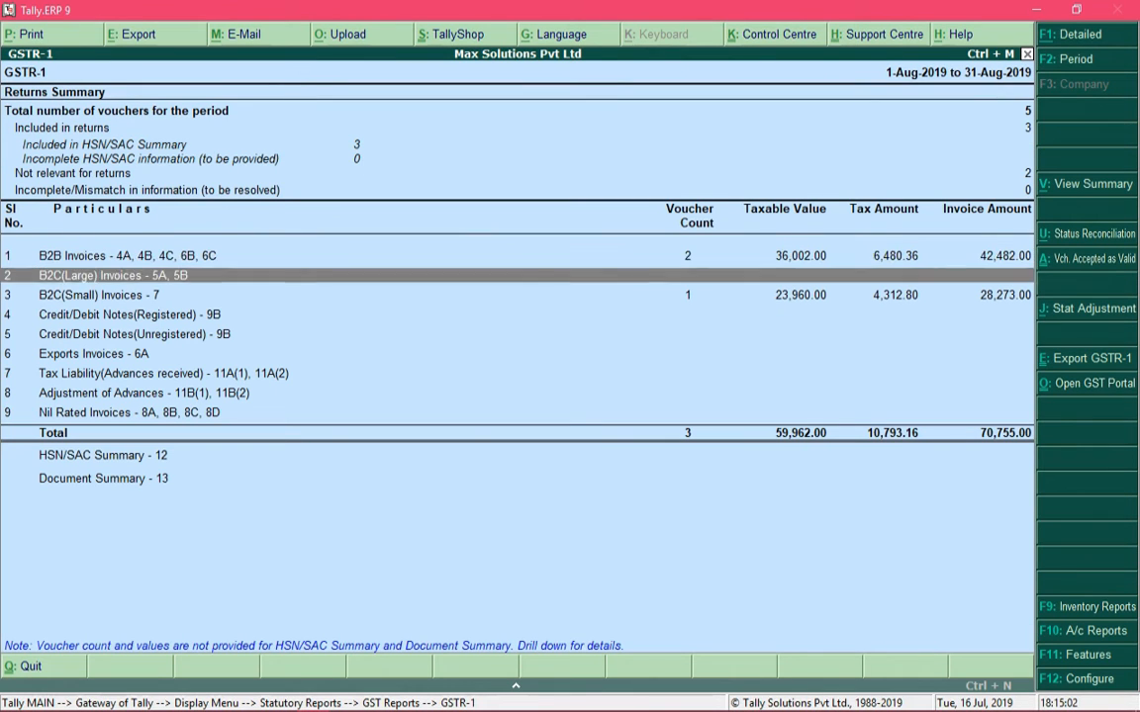
key(Down)
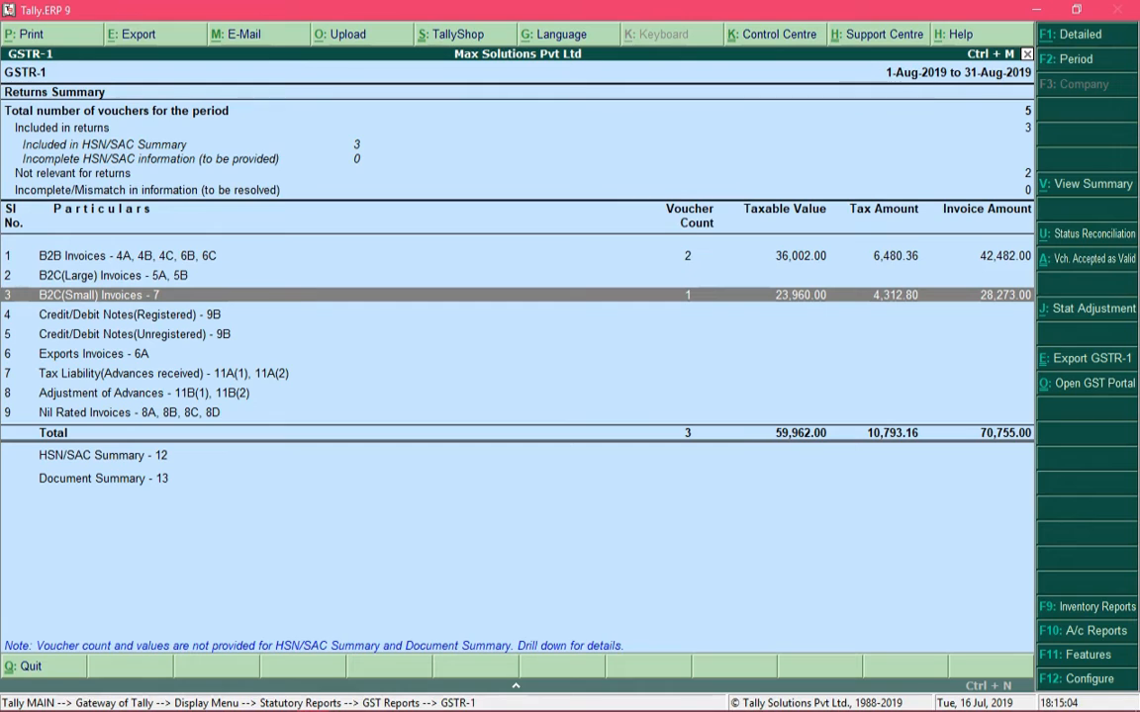
key(Return)
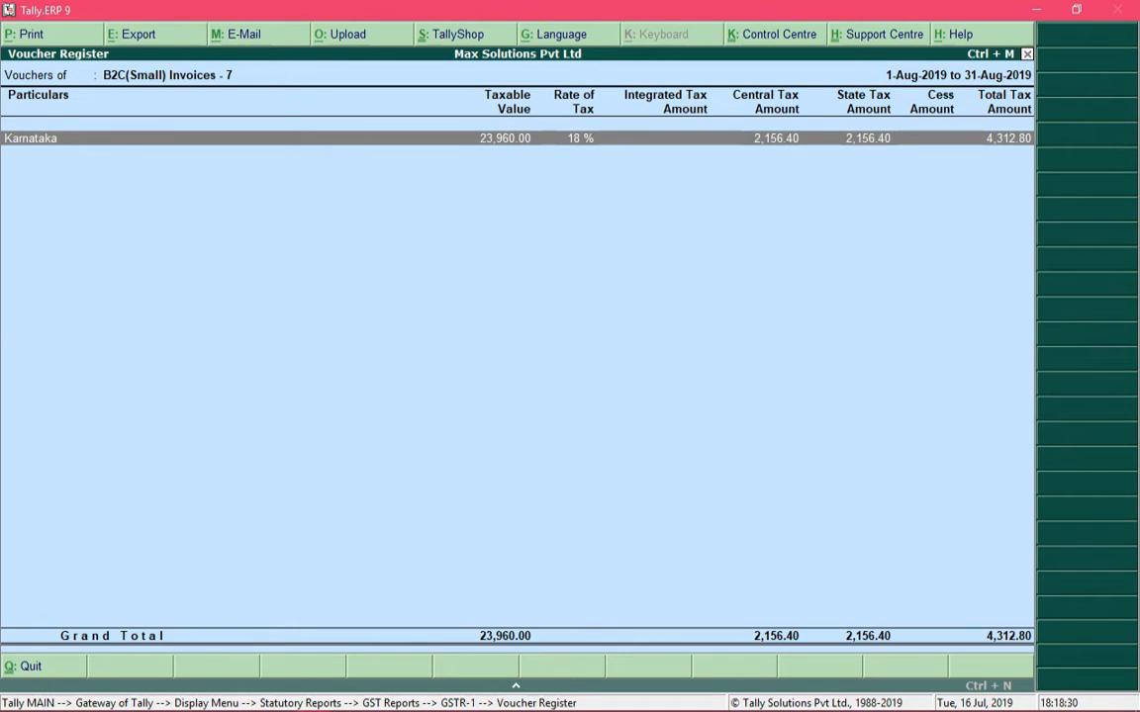
key(Escape)
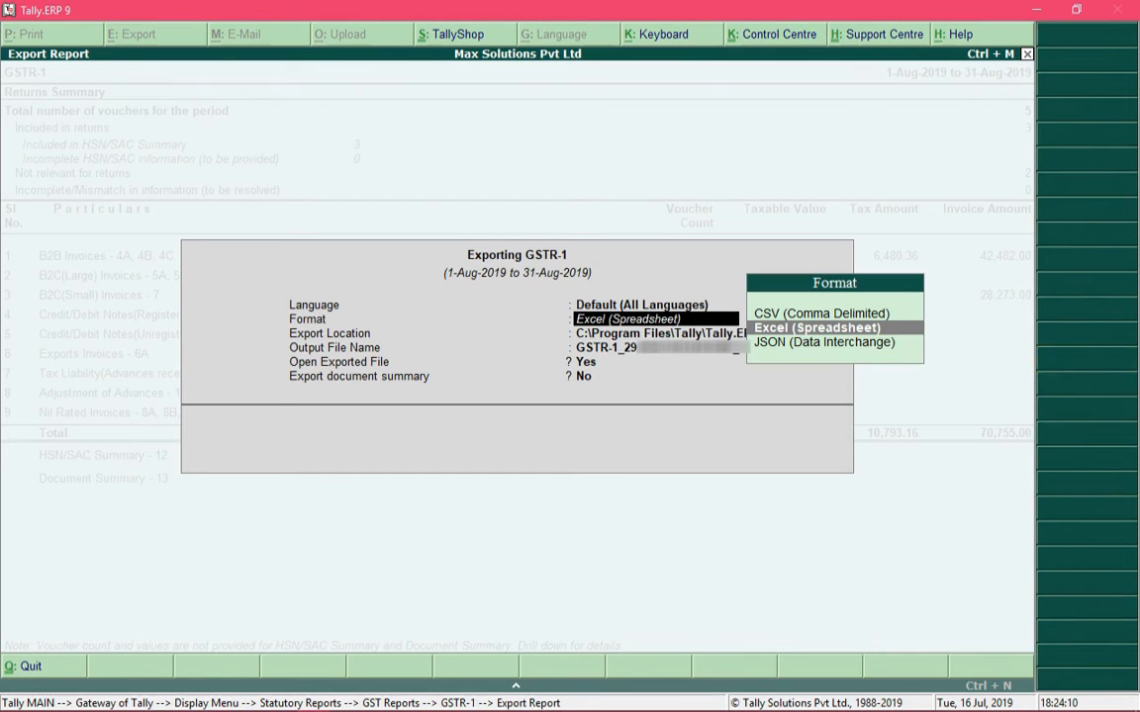
Step: Export the August 2019 GSTR-1 in JSON (Data Interchange) format to C:\Program Files\Tally\Tally.ERP9, with Open Exported File set to No
key(Down)
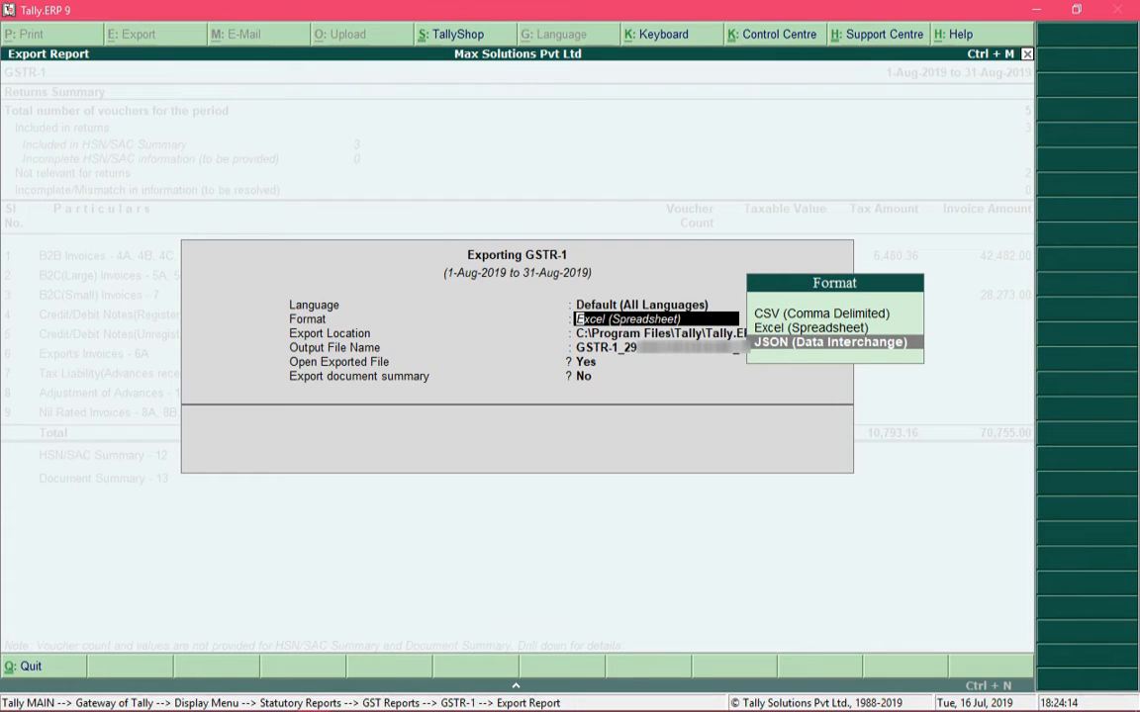
key(Up)
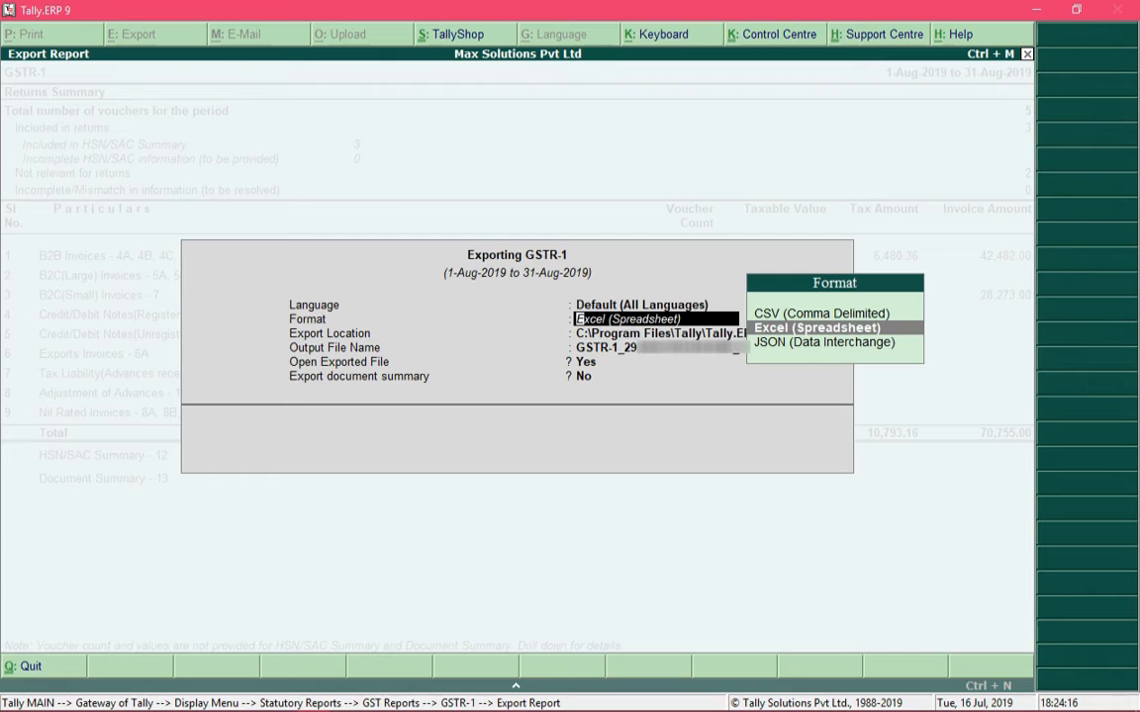
key(Down)
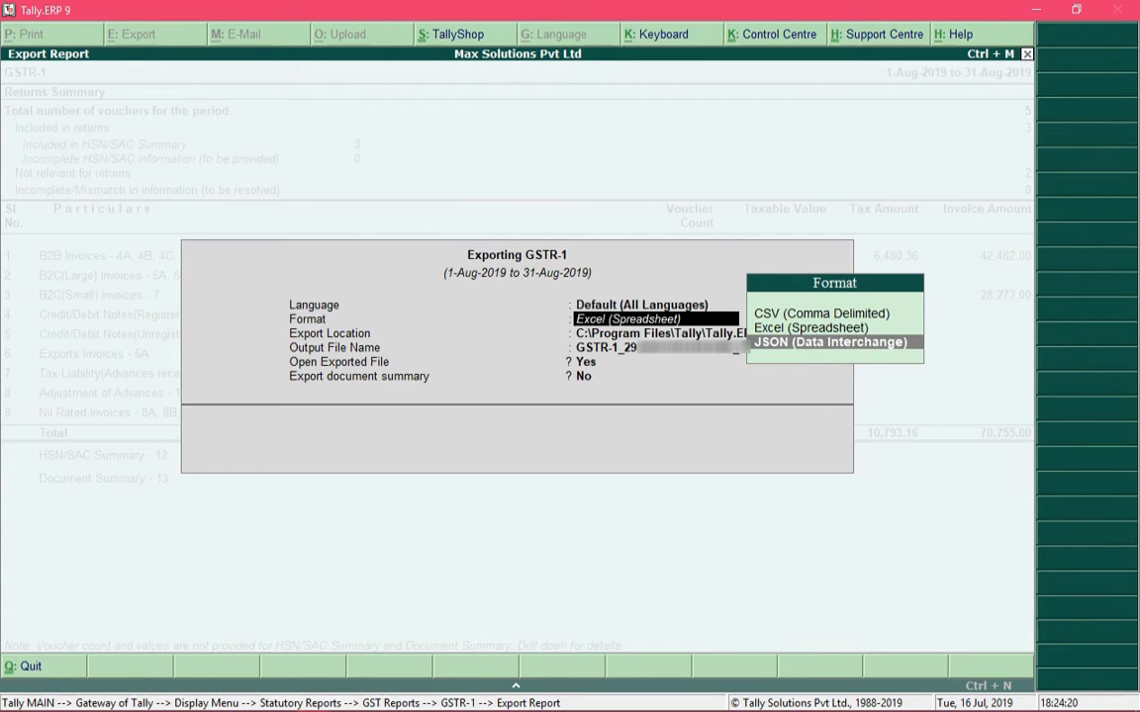
key(Return)
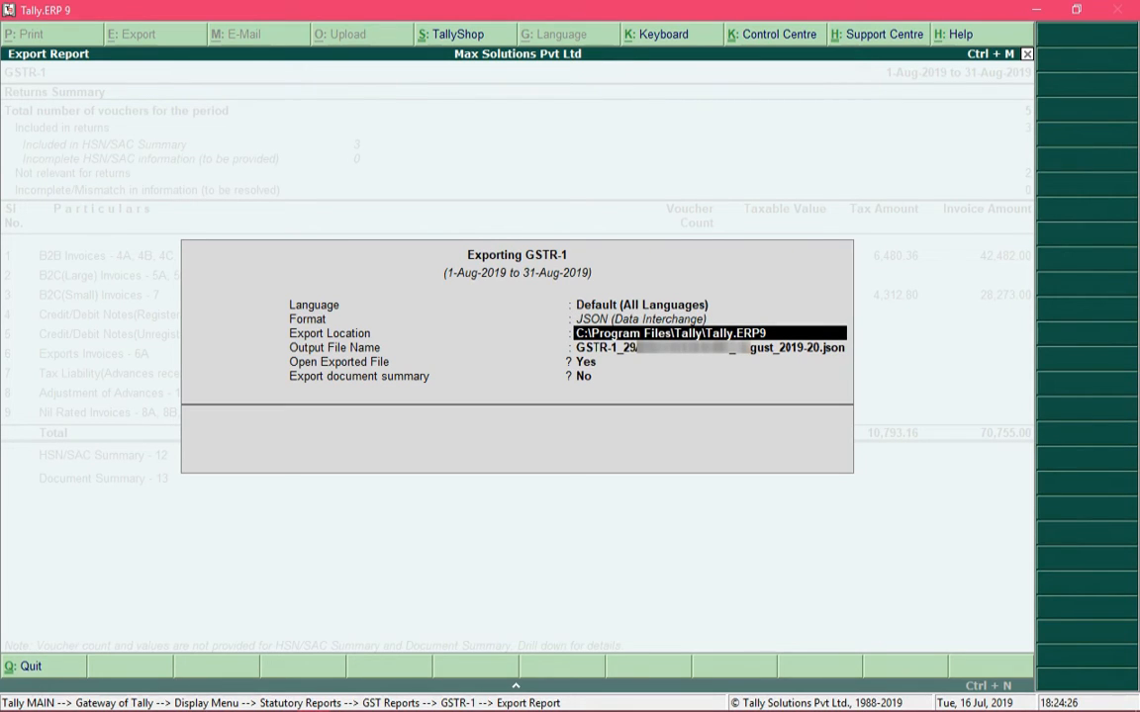
key(Return)
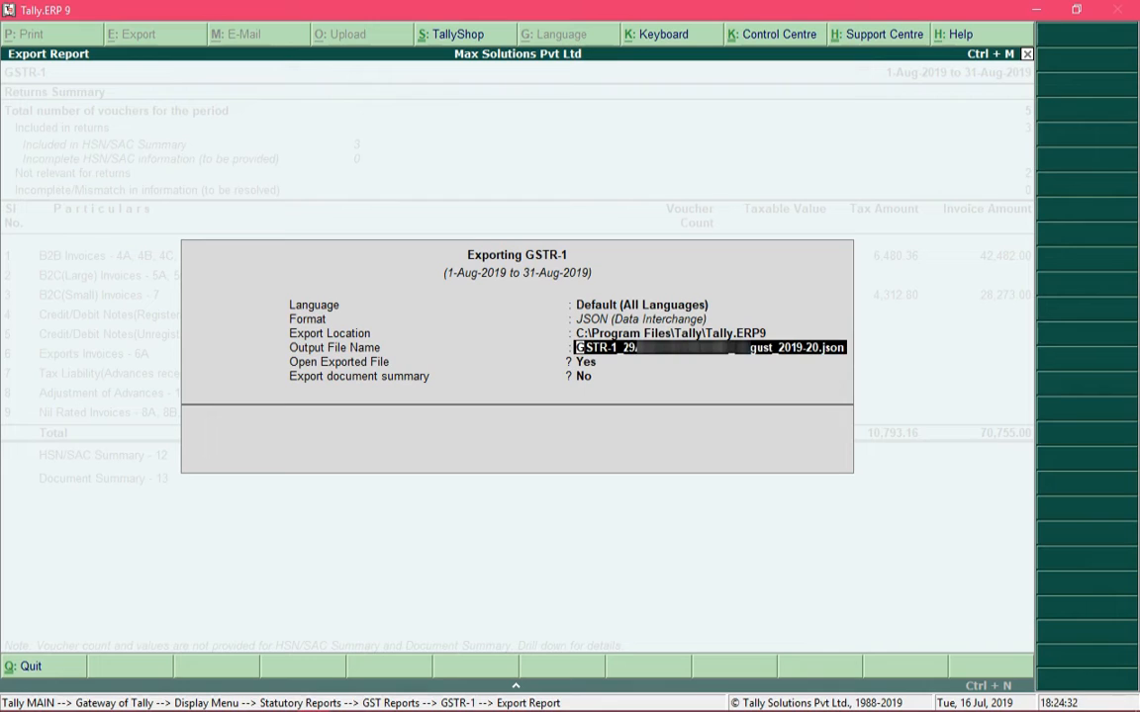
key(Return)
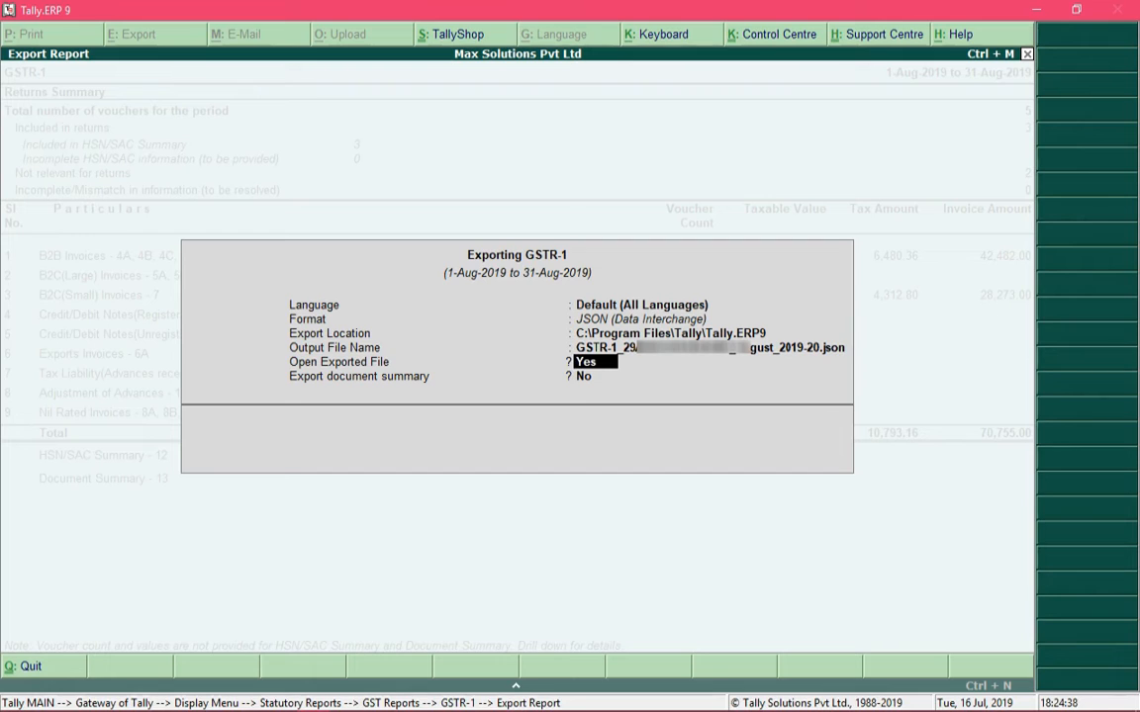
text(no)
key(Return)
key(Return)
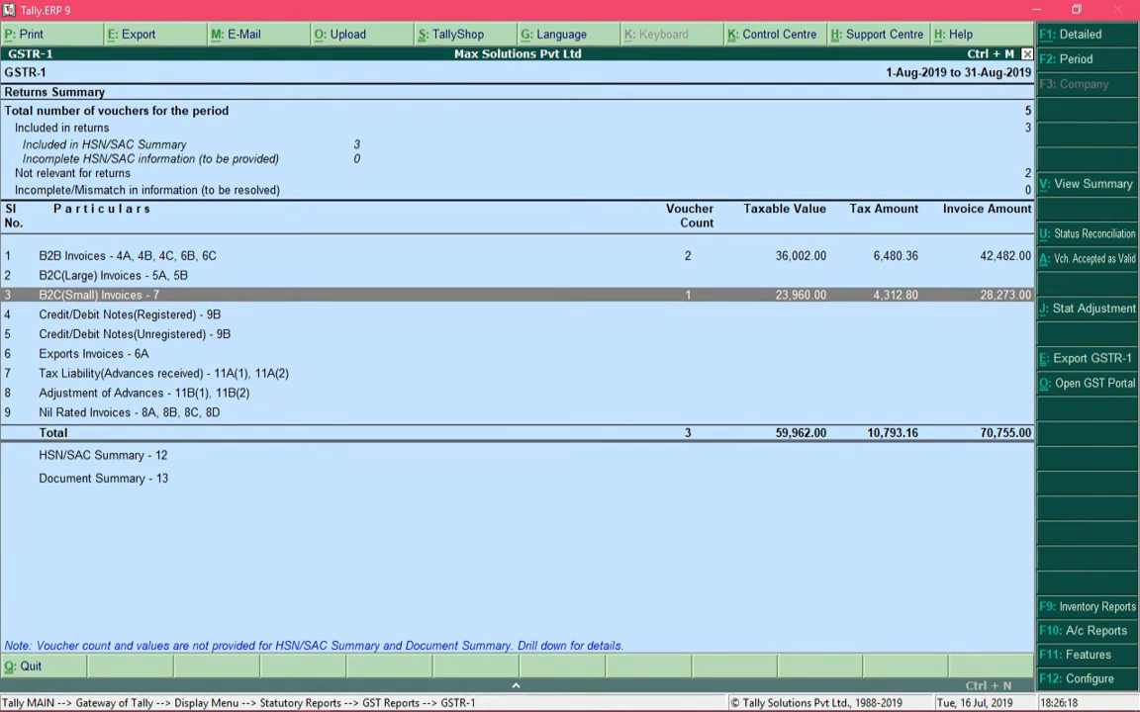
Step: Leave GSTR-1, open the GSTR-2 report and set its period from 1-8-2019 to 31-8-2019
key(Escape)
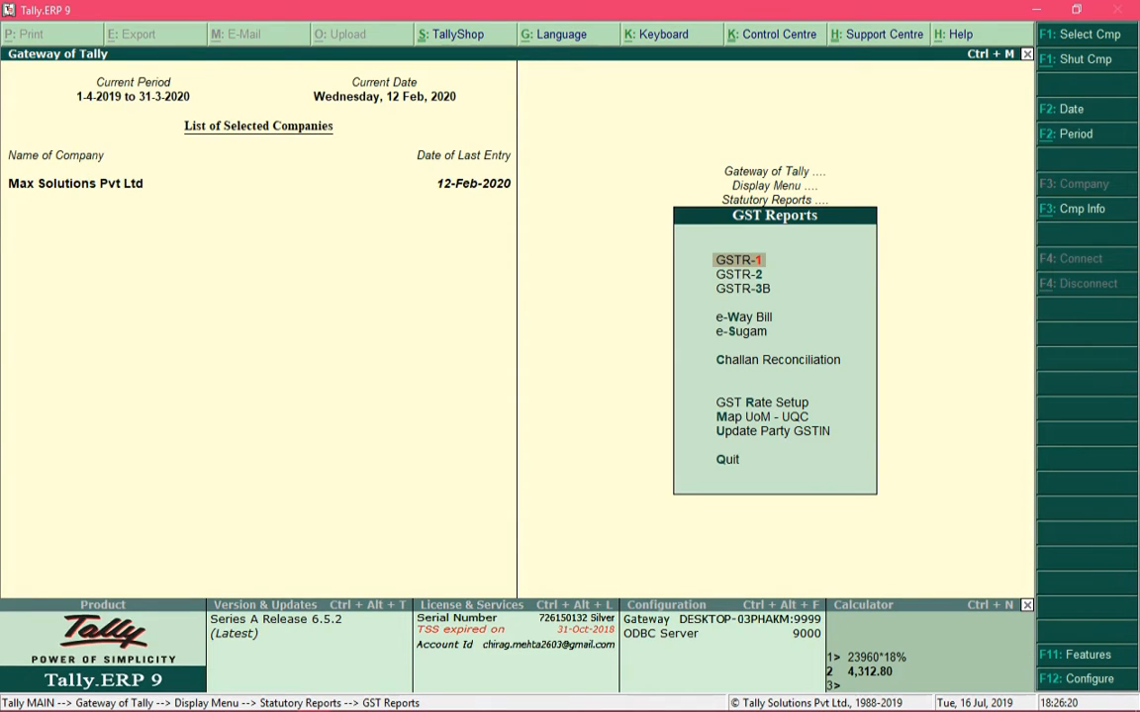
key(Down)
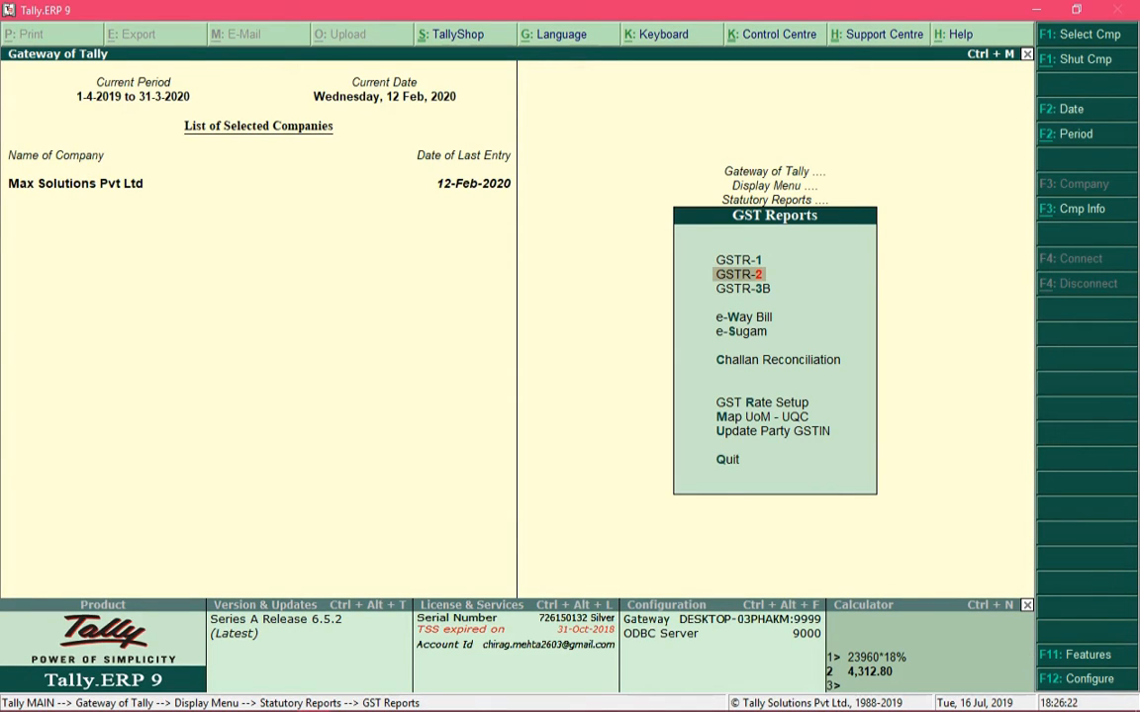
key(Return)
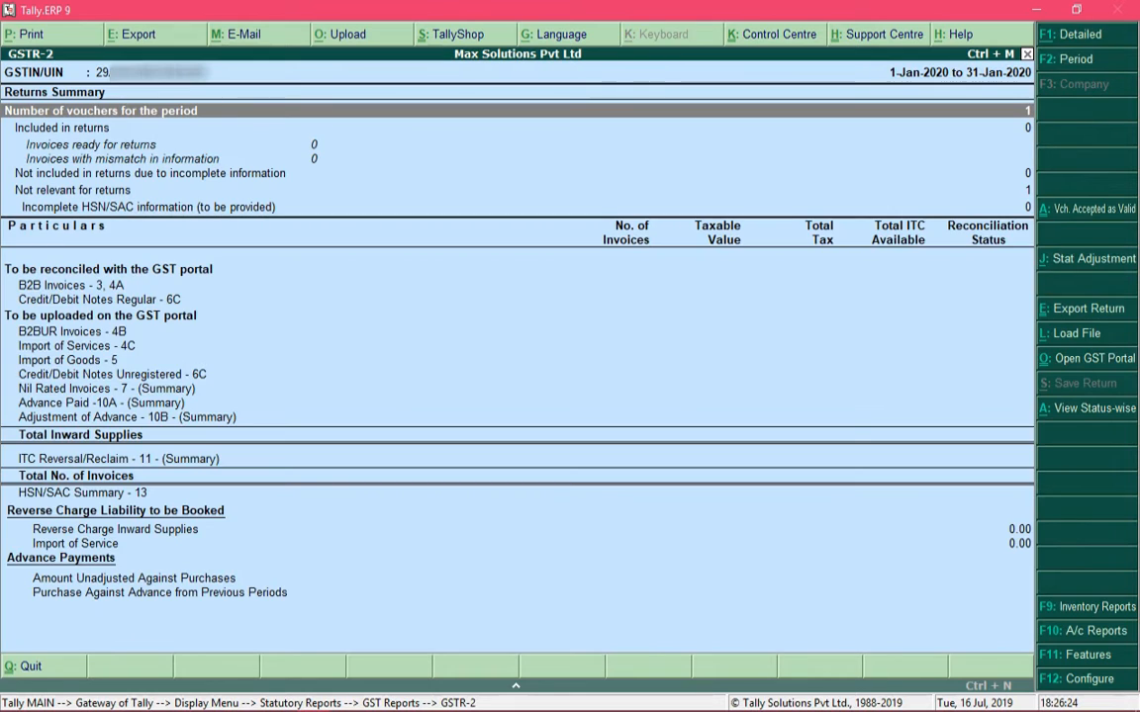
key(F2)
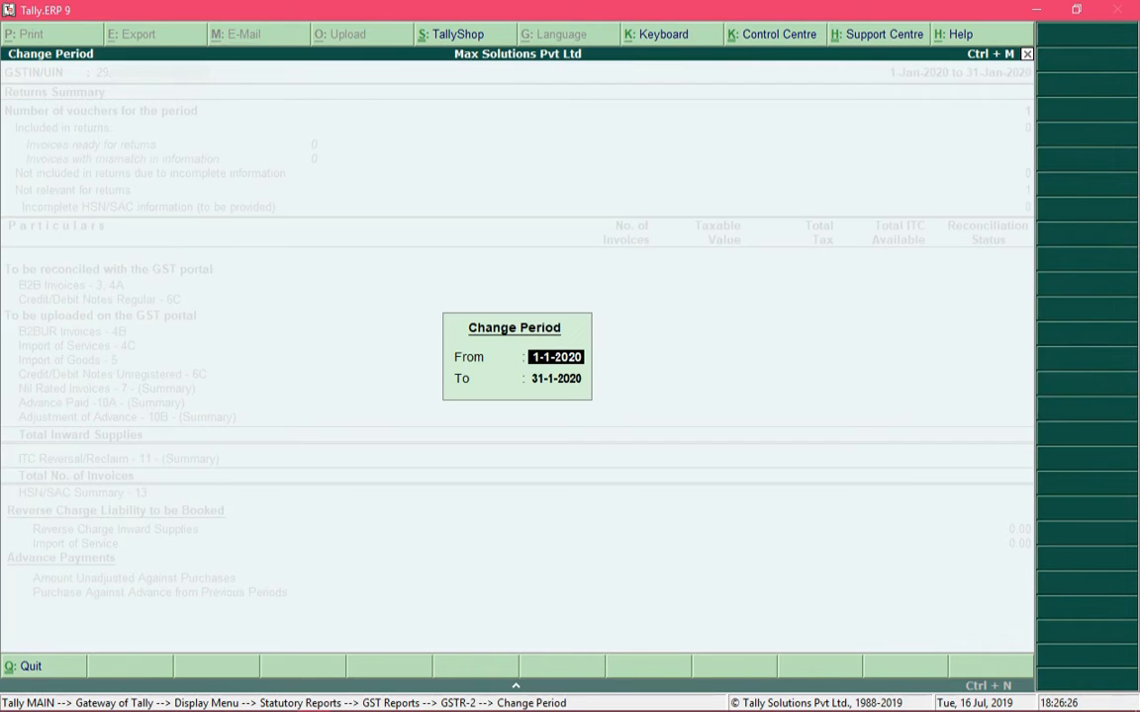
text(1-8)
key(Return)
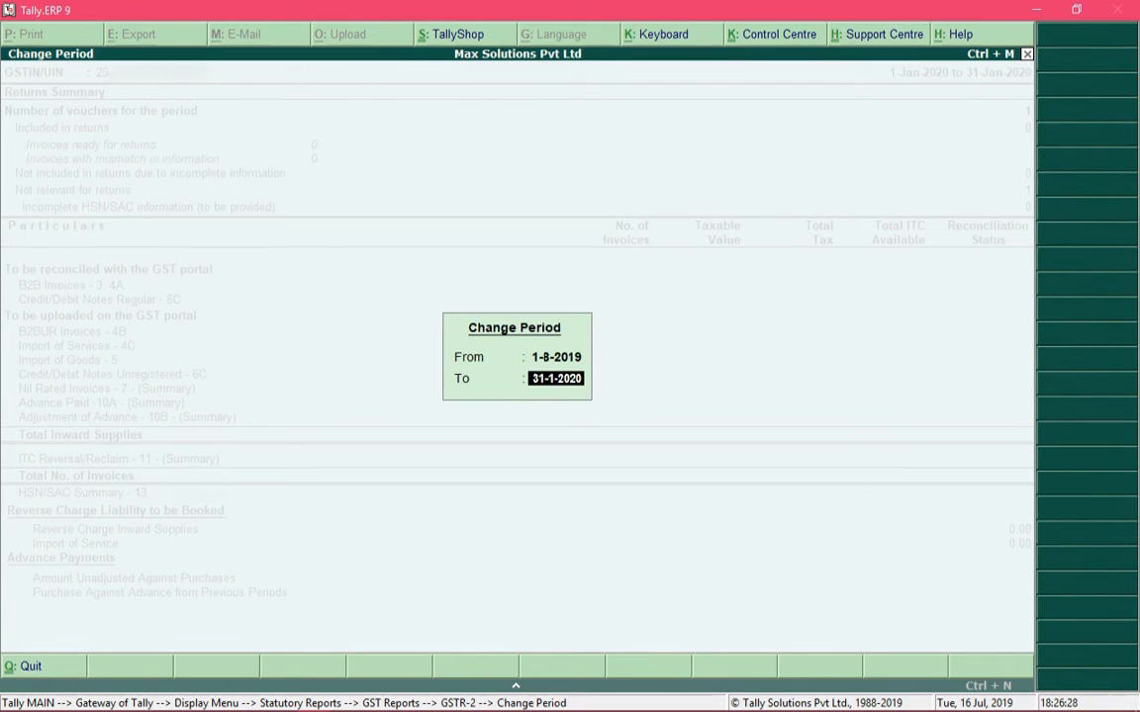
text(31-8)
key(Return)
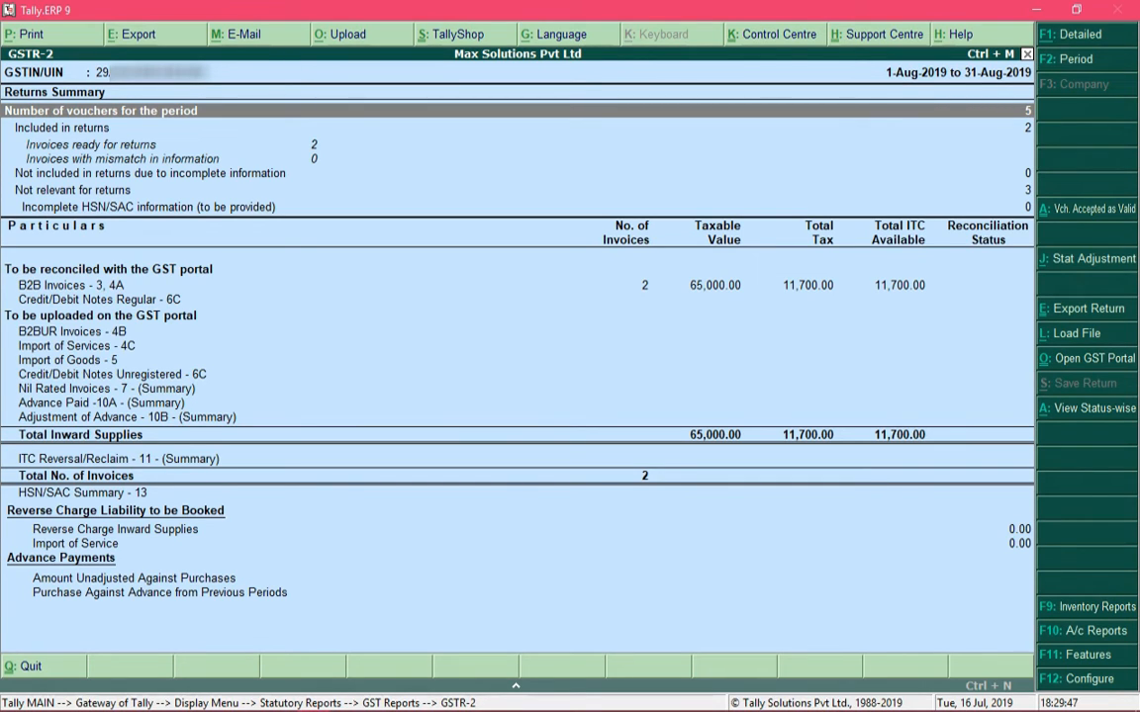
Step: Review the GSTR-2 returns summary lines from Included in returns down to the B2B Invoices - 3, 4A row
key(Down)
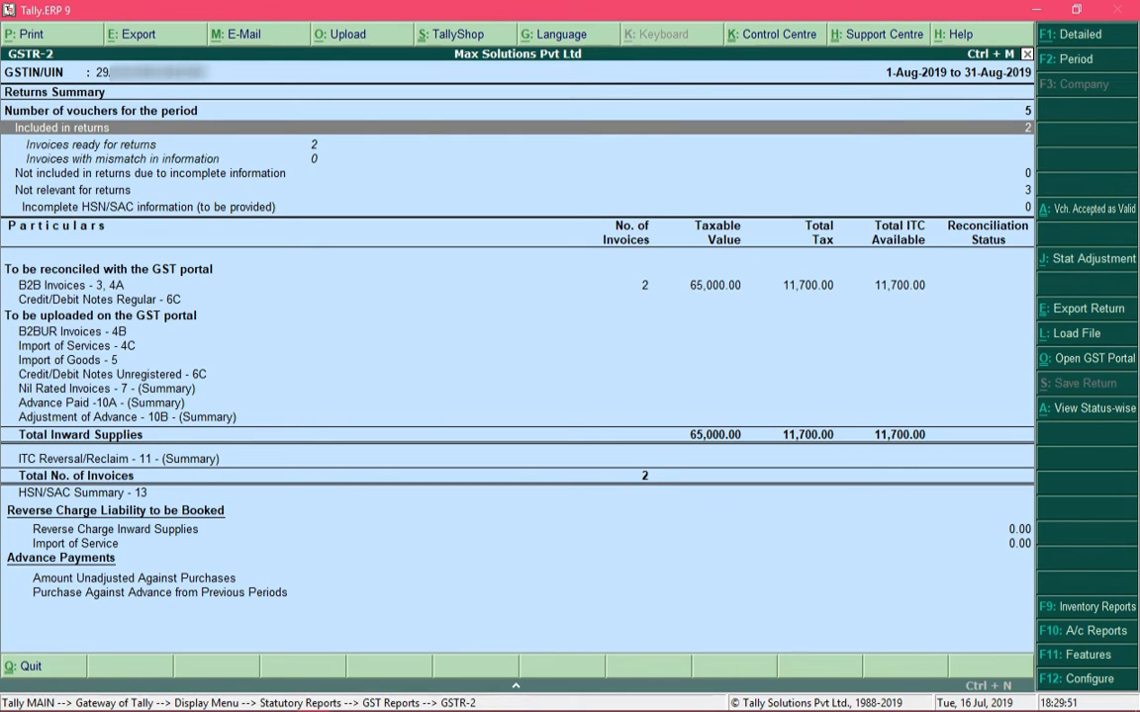
key(Down)
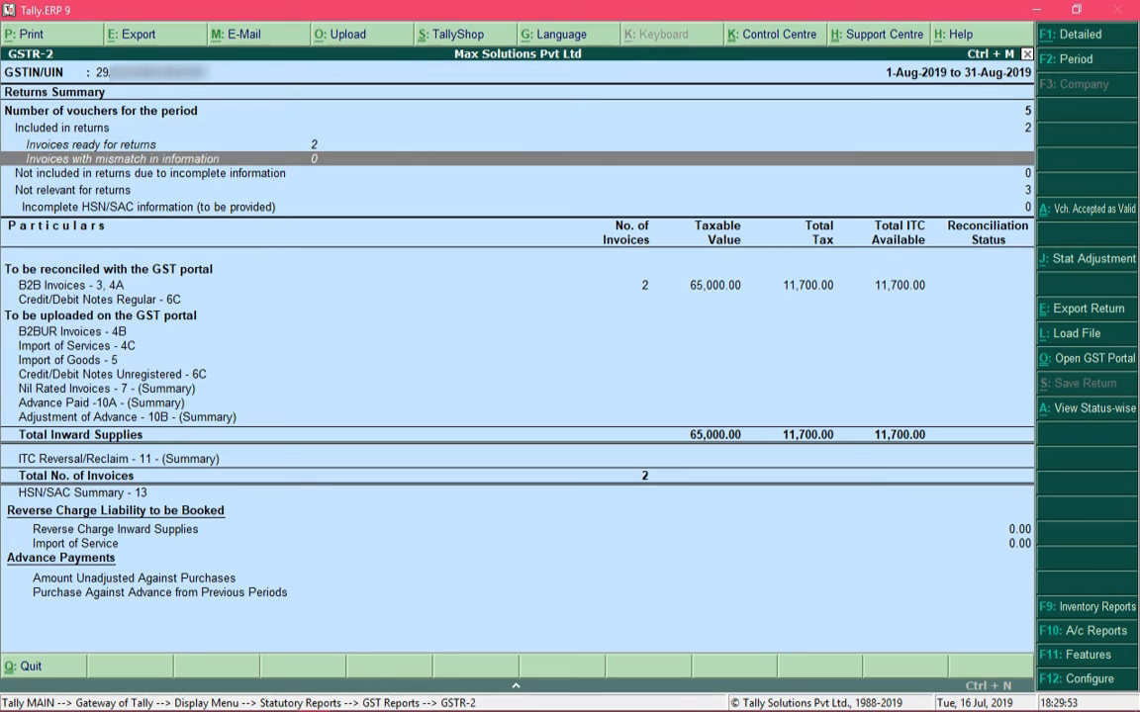
key(Down)
key(Down)
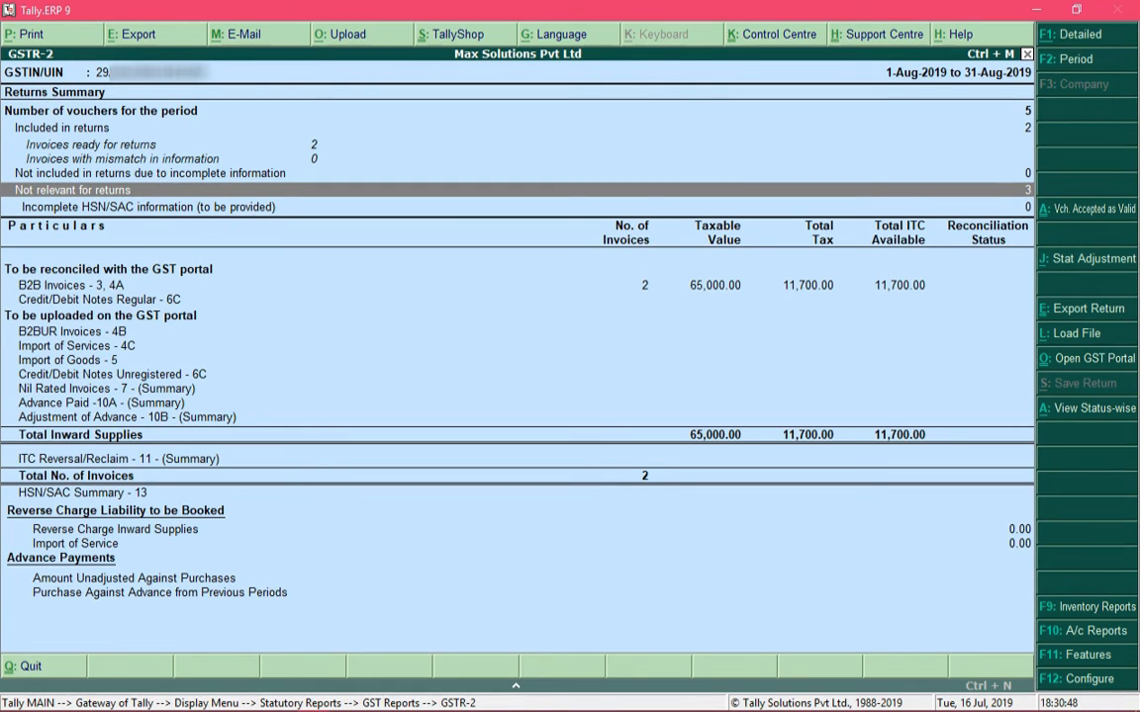
key(Down)
key(Down)
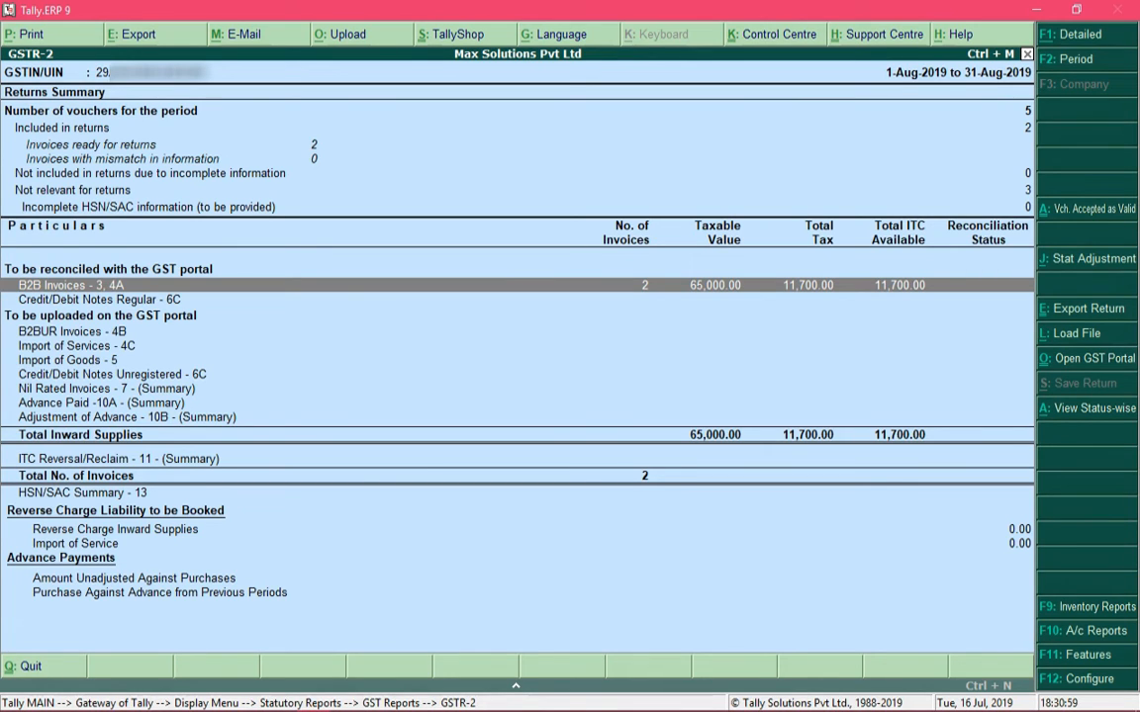
Step: Inspect the Right Technologies and Super Technologies entries in the B2B Invoices party register, and return to the GSTR-2 summary
key(Return)
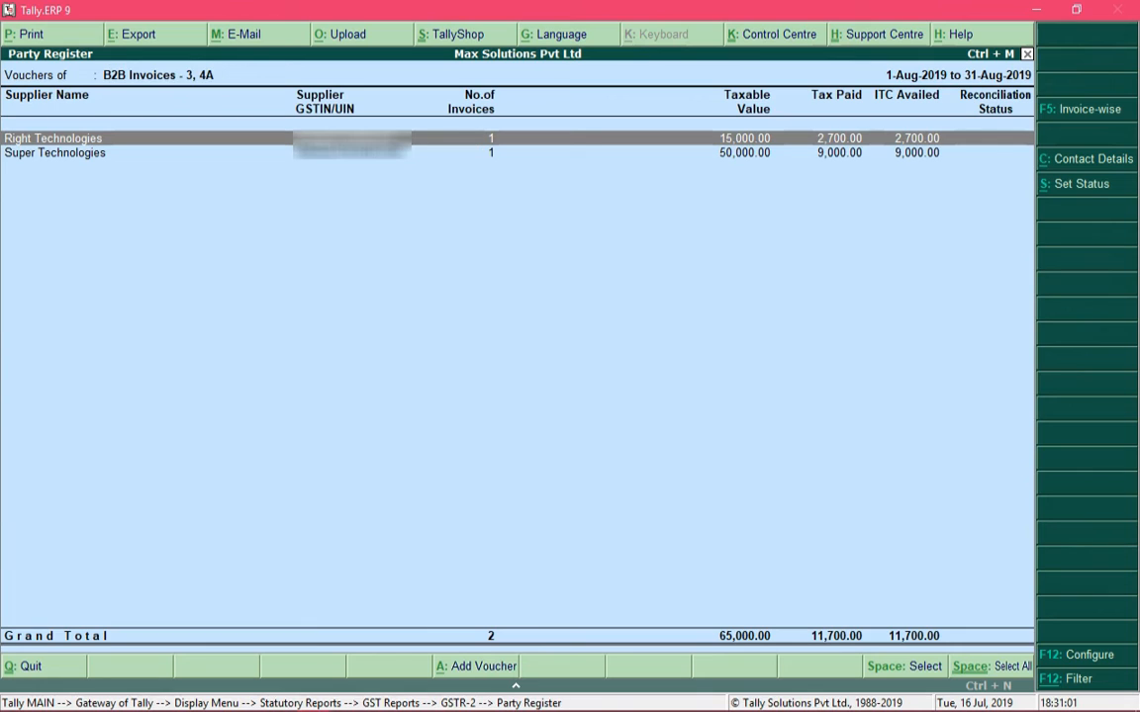
key(Down)
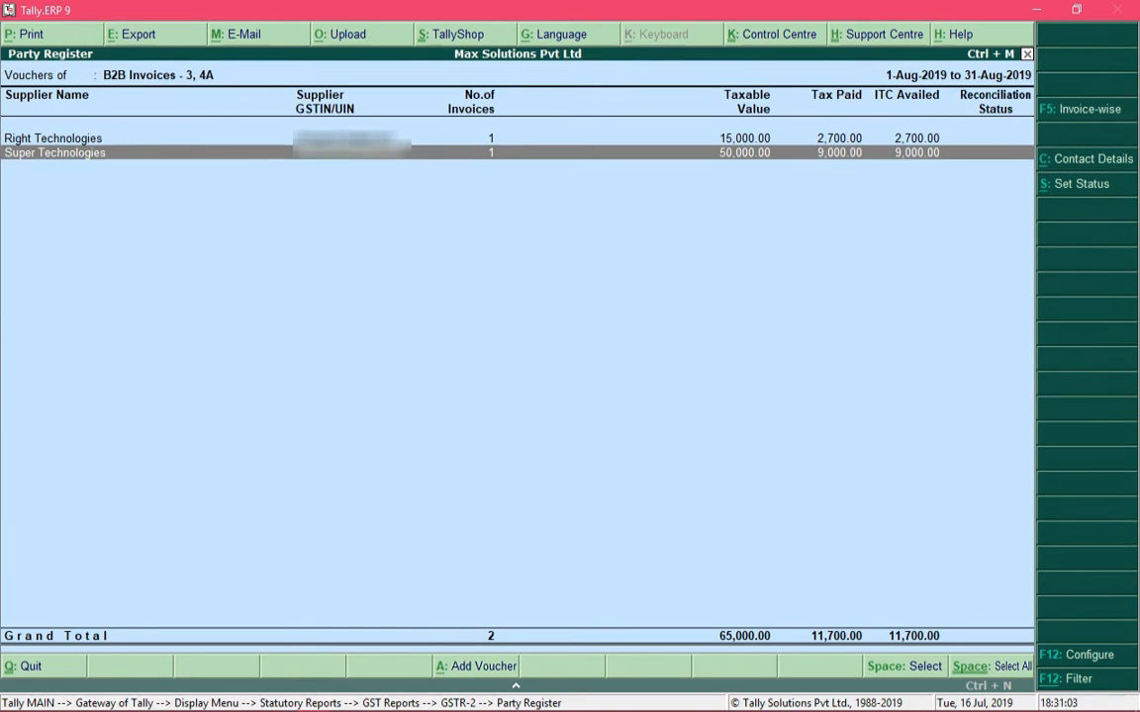
key(Up)
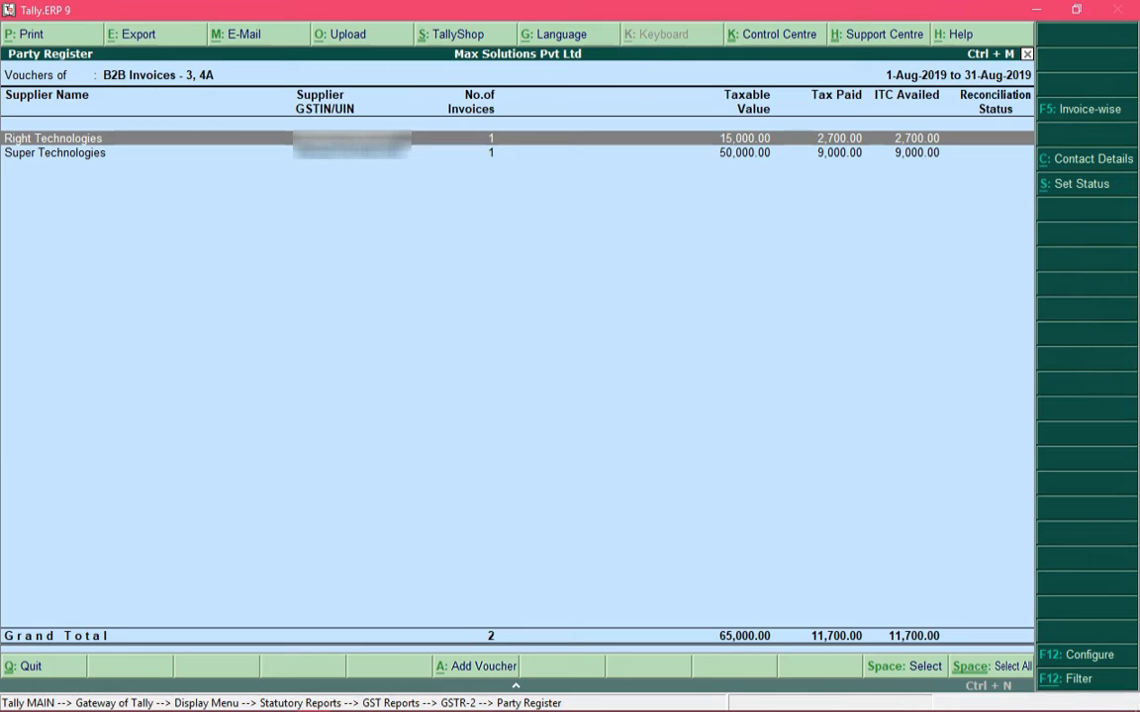
key(Down)
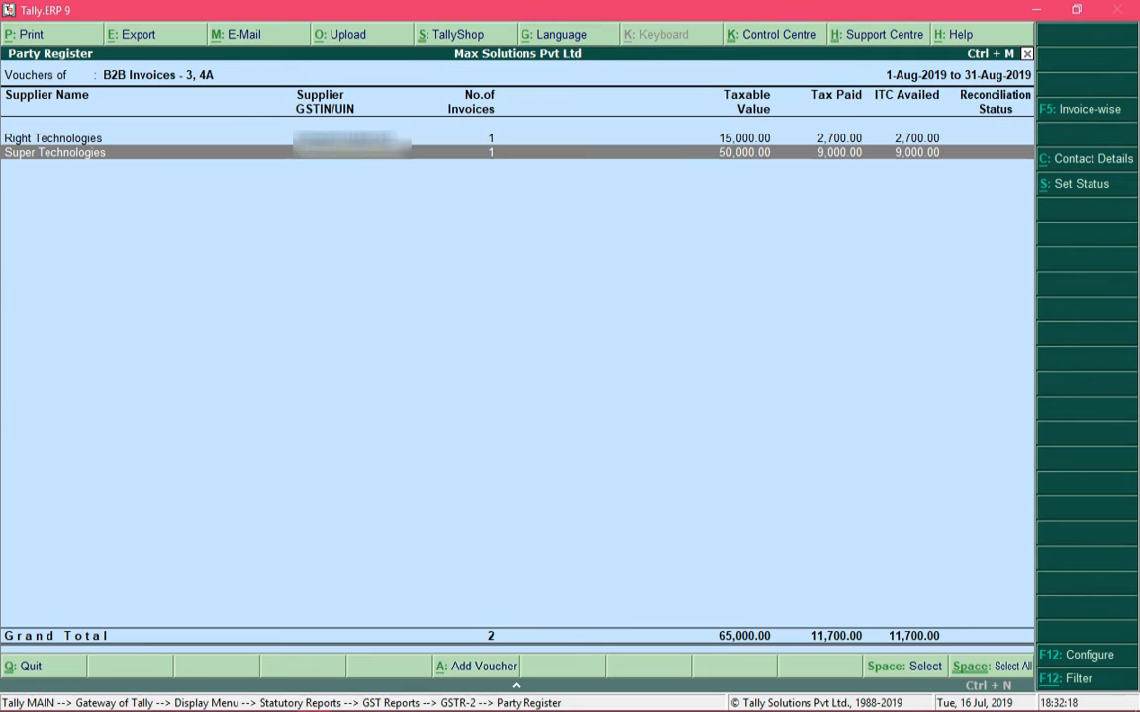
key(Escape)
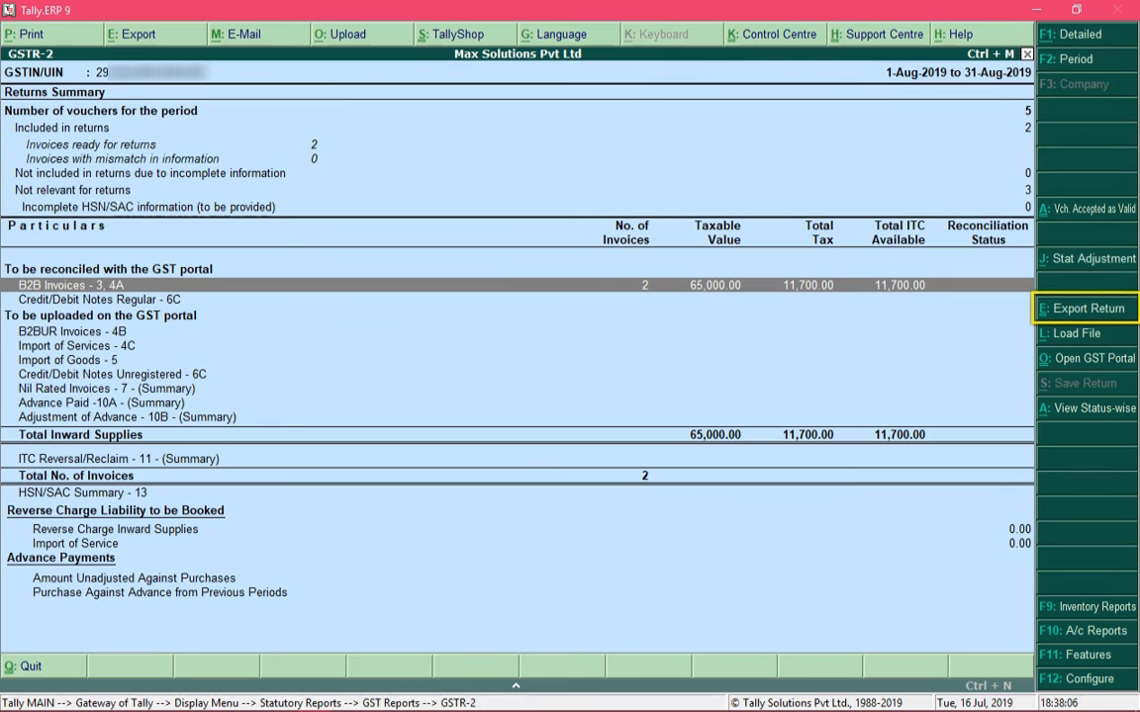
Step: Export the August 2019 GSTR-2 in Excel (Spreadsheet) format, keeping the default location, Open Exported File and unreconciled invoices settings
key(ctrl+e)
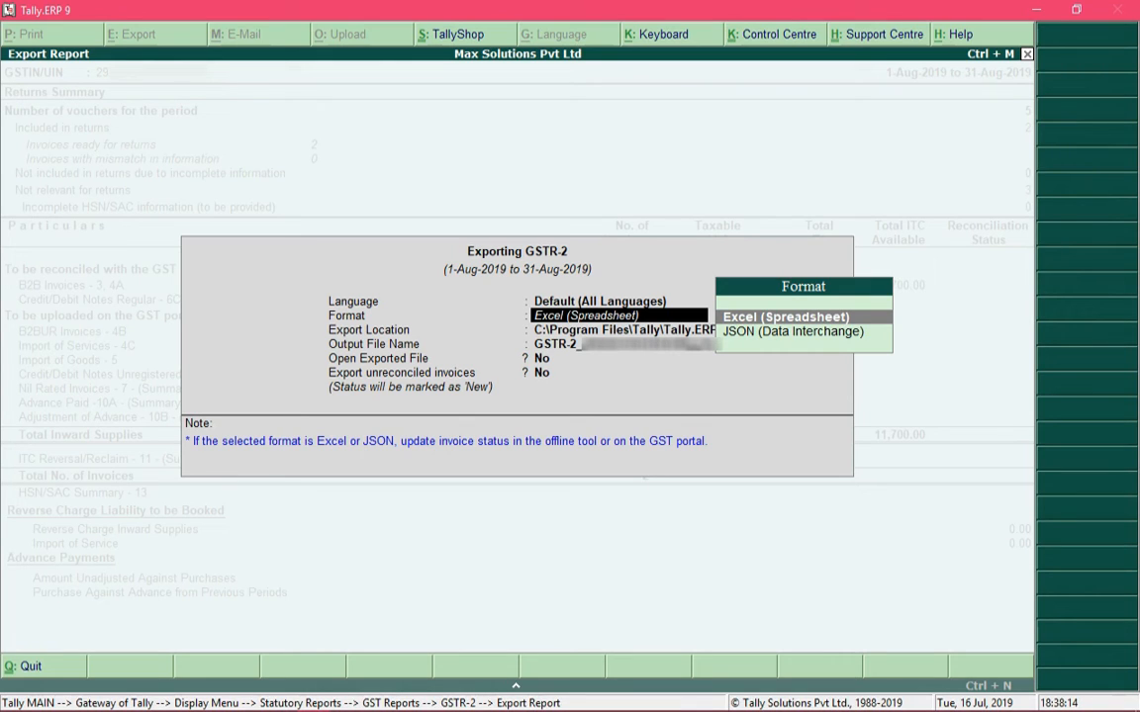
key(Down)
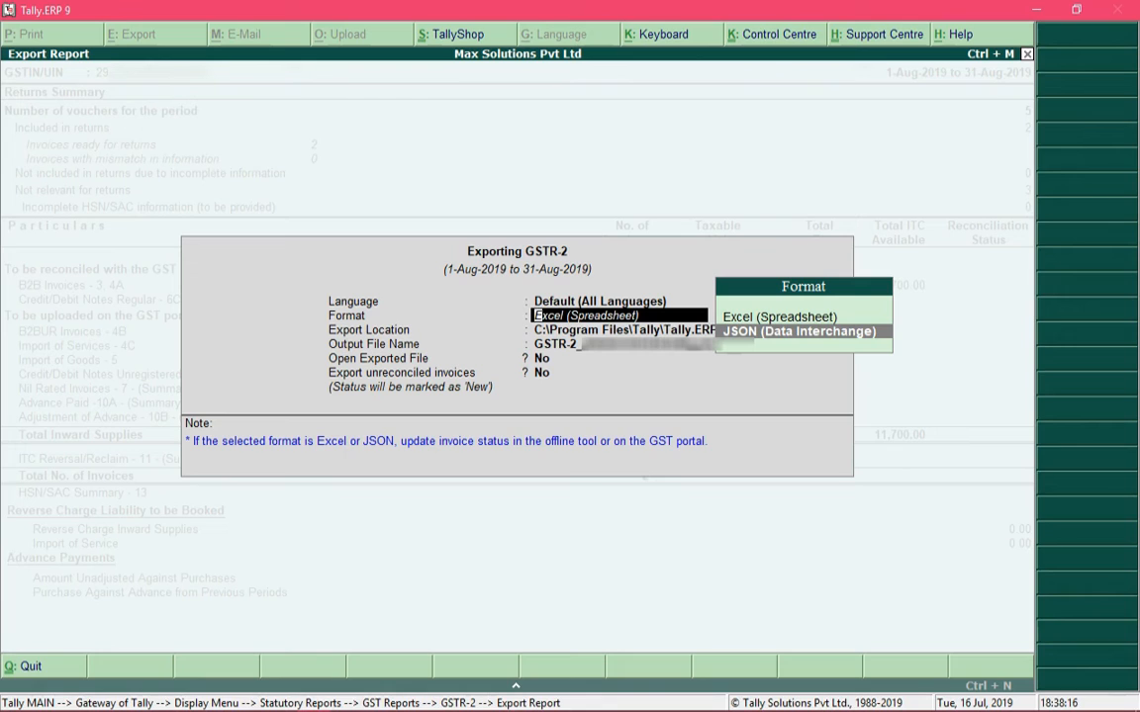
key(Up)
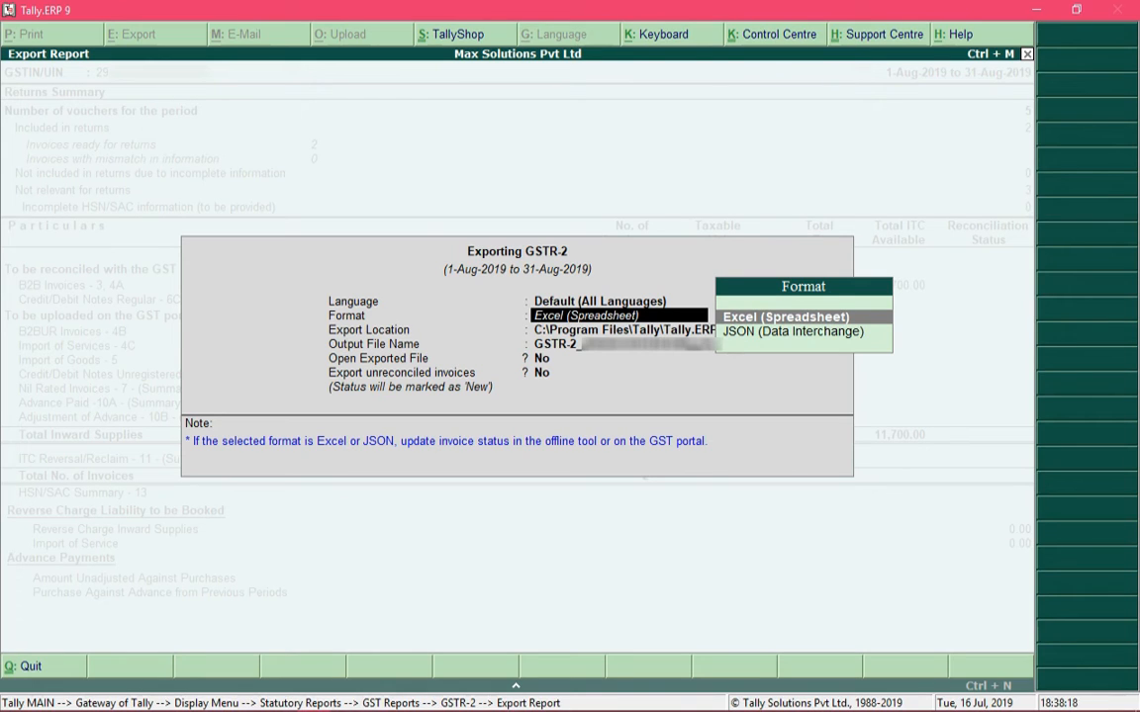
key(Return)
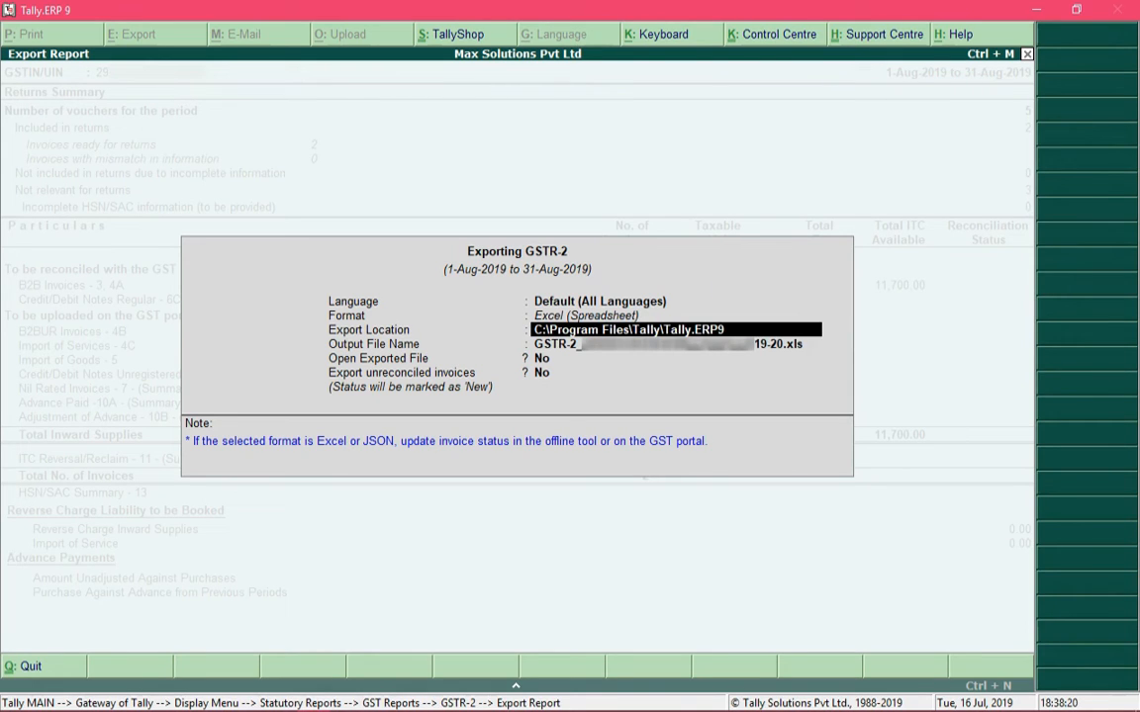
key(Return)
key(Return)
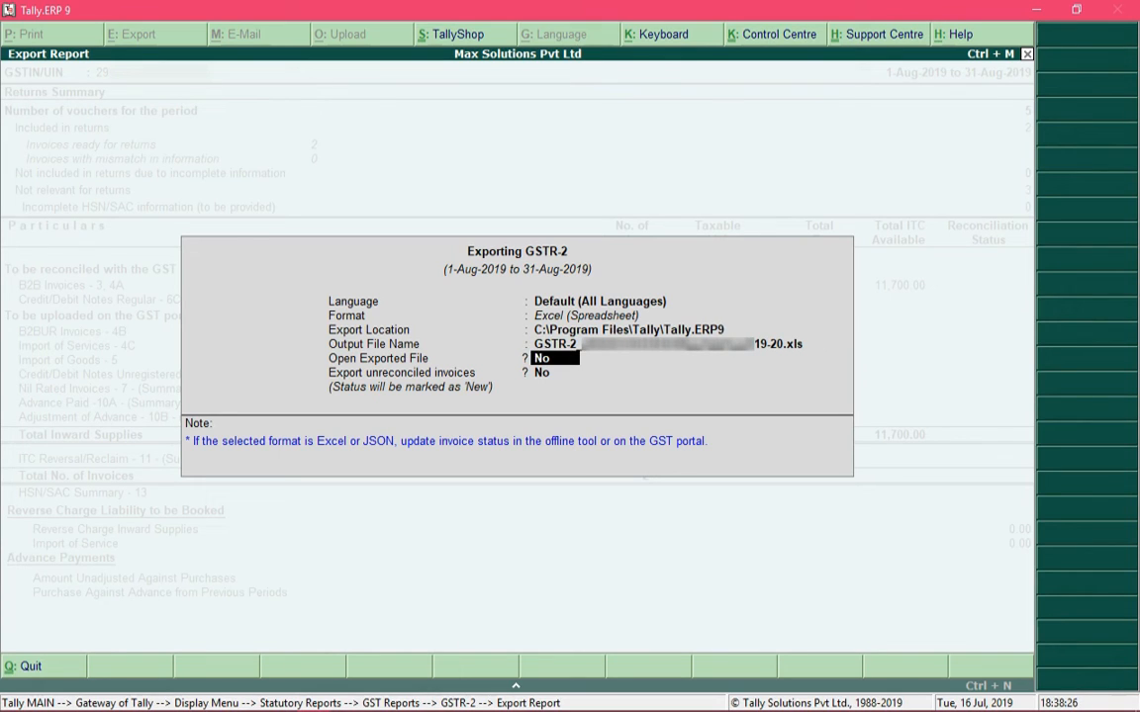
key(Return)
key(Return)
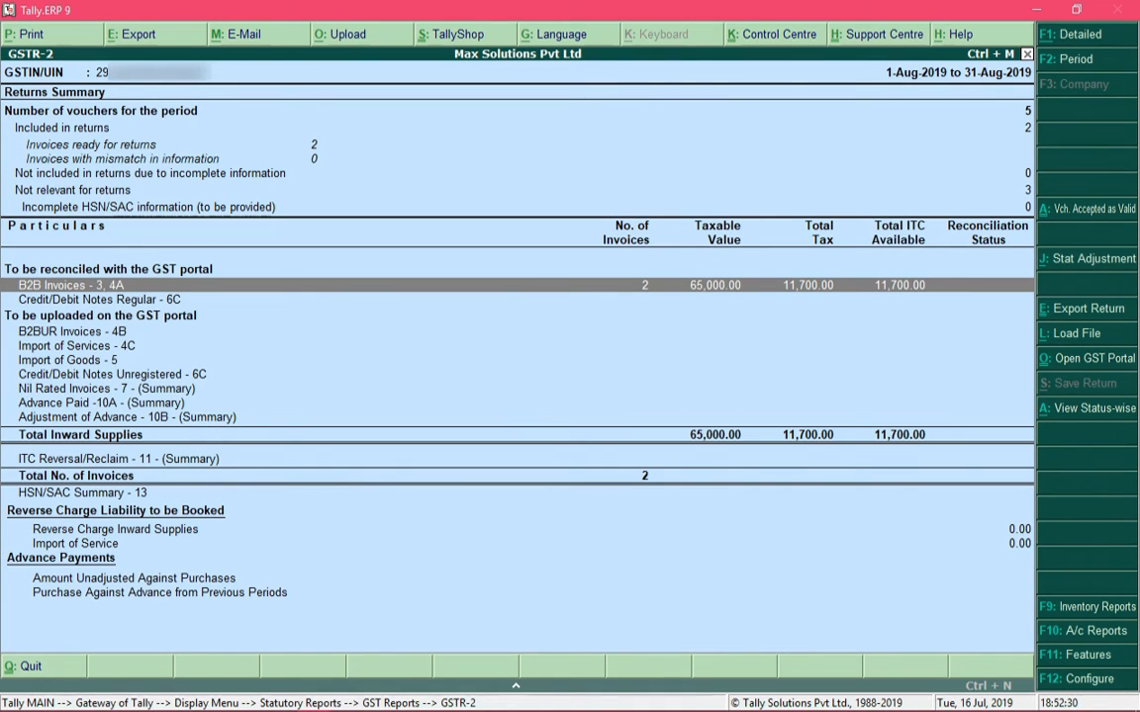
Step: Leave GSTR-2, open the GSTR-3B report and set its period from 1-8-2019 to 31-8-2019
key(Escape)
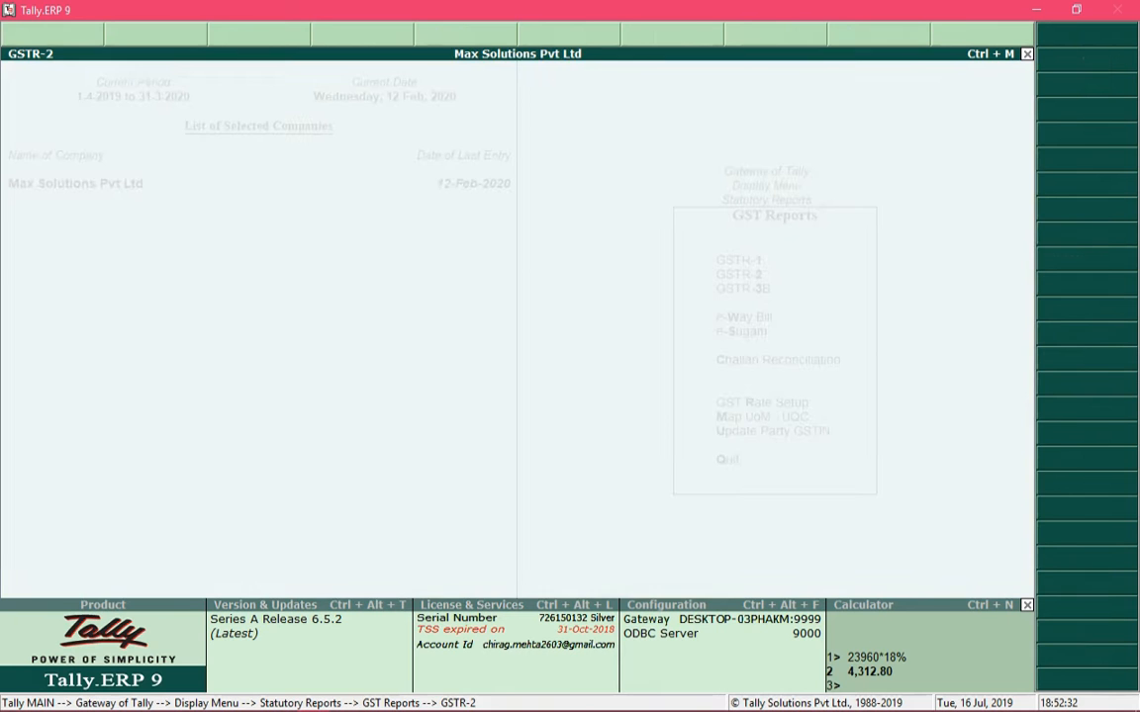
key(Down)
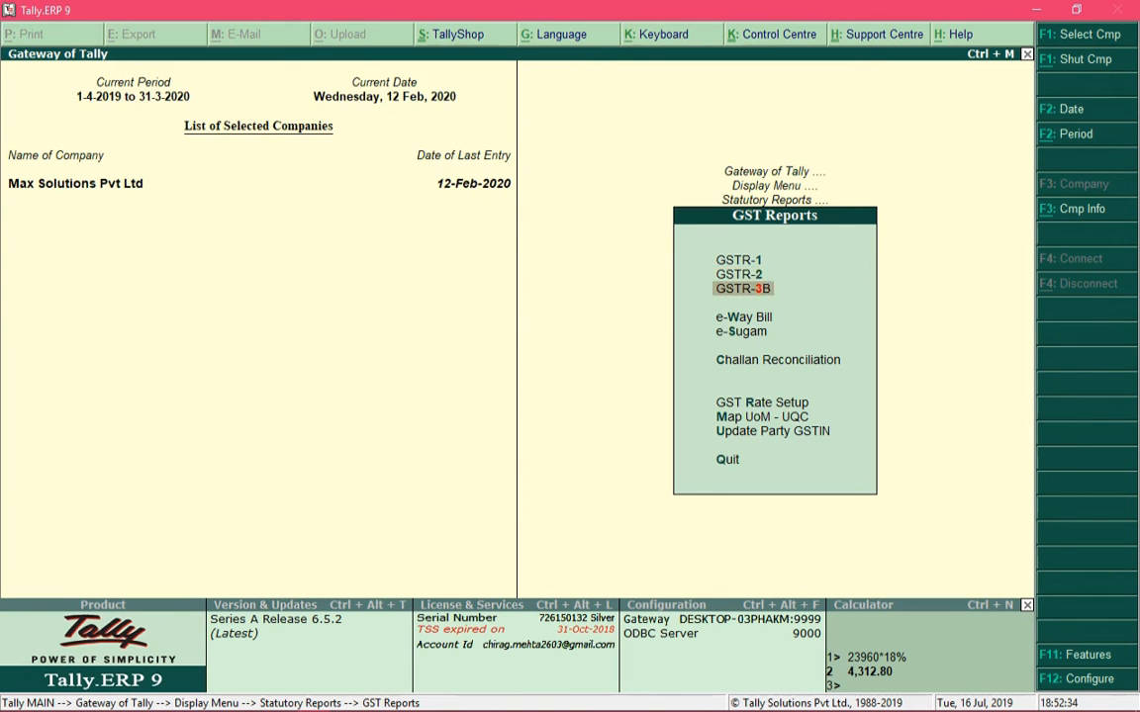
key(Return)
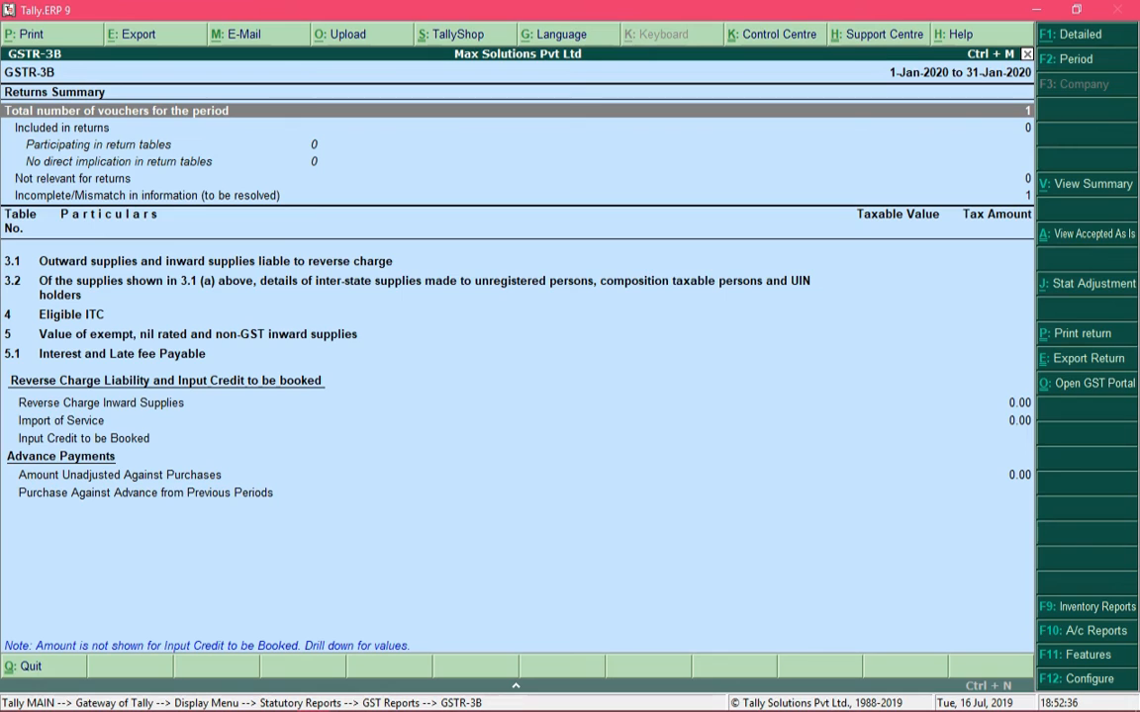
key(F2)
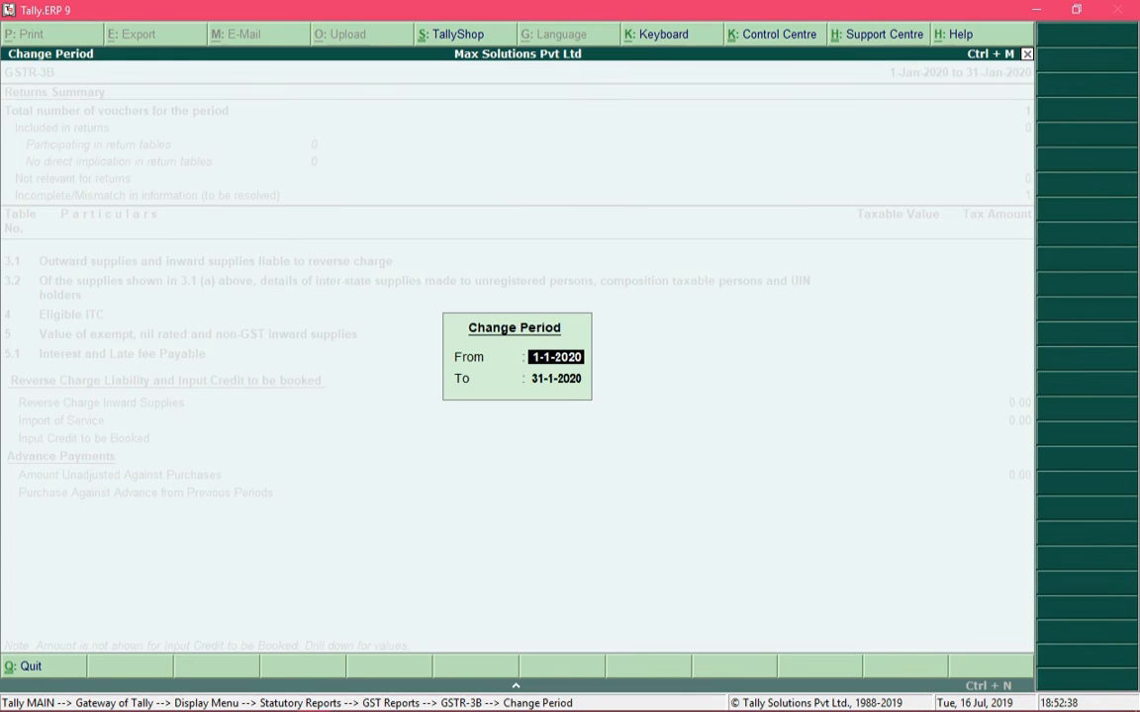
text(1-8)
key(Return)
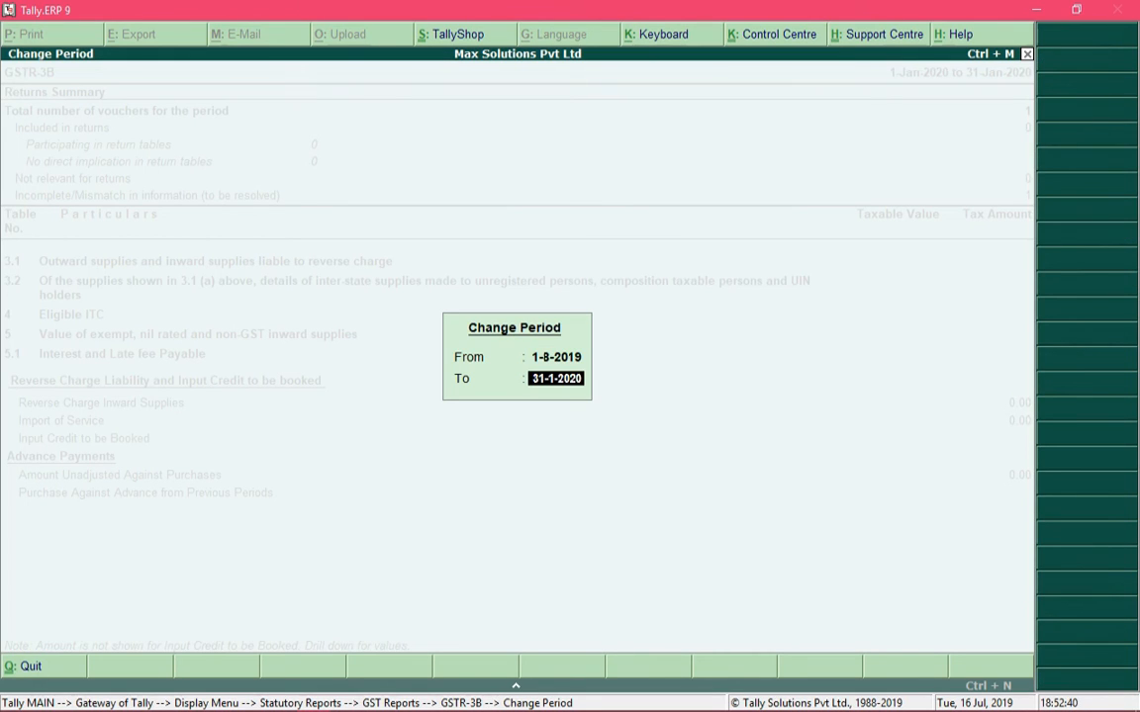
text(31-8)
key(Return)
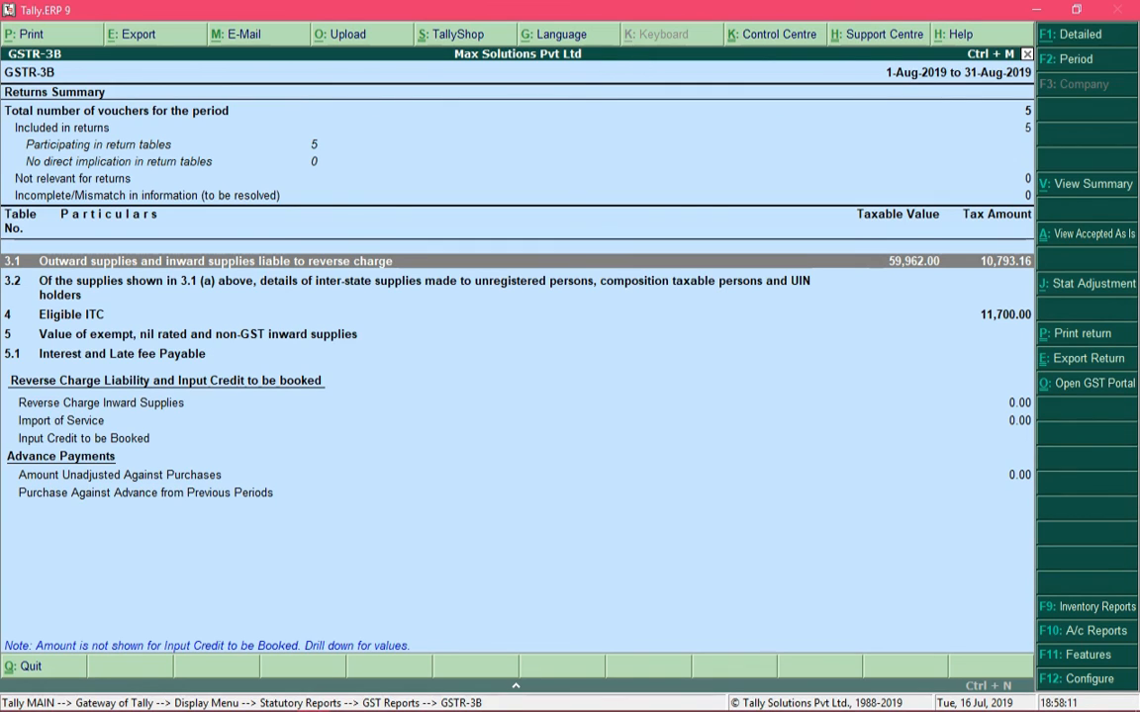
Step: Check the Eligible ITC row and export the August 2019 GSTR-3B in JSON (Data Interchange) format to C:\Program Files\Tally\Tally.ERP9
key(Down)
key(Down)
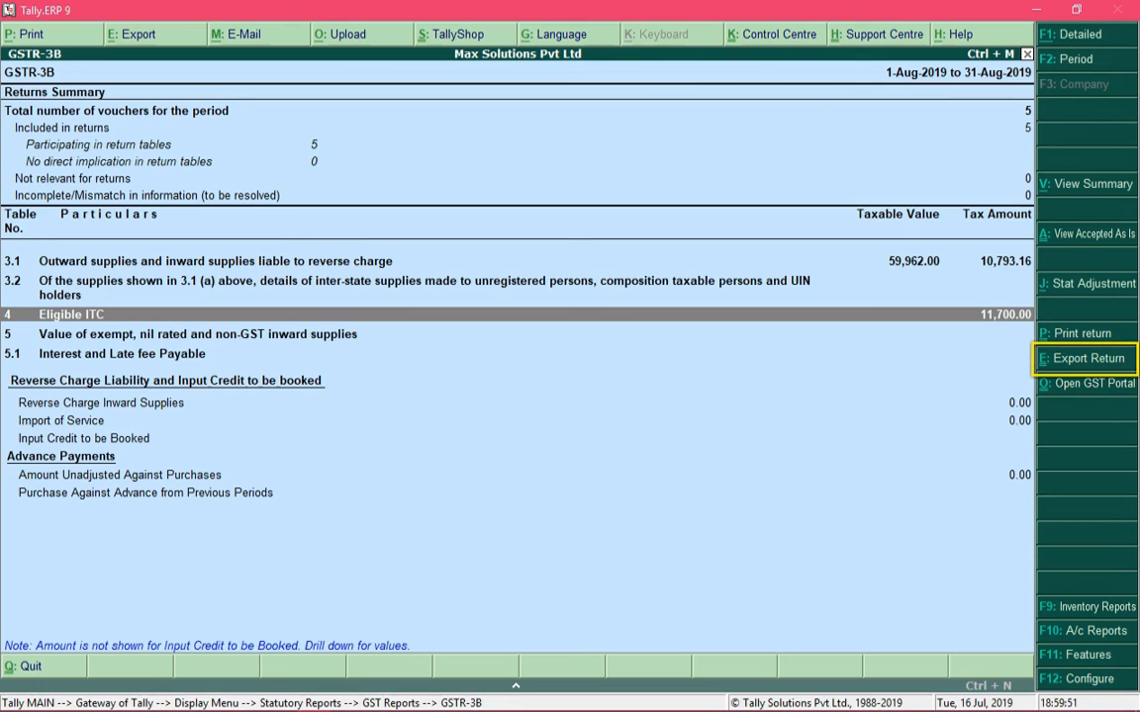
key(ctrl+e)
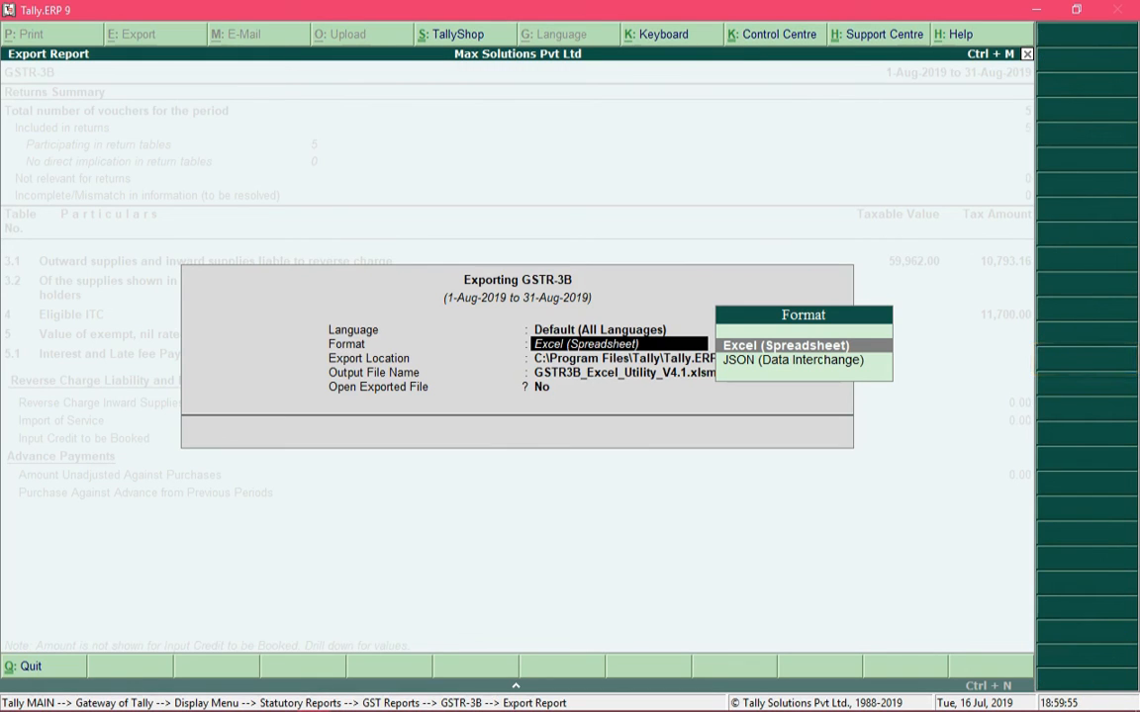
key(Down)
key(Return)
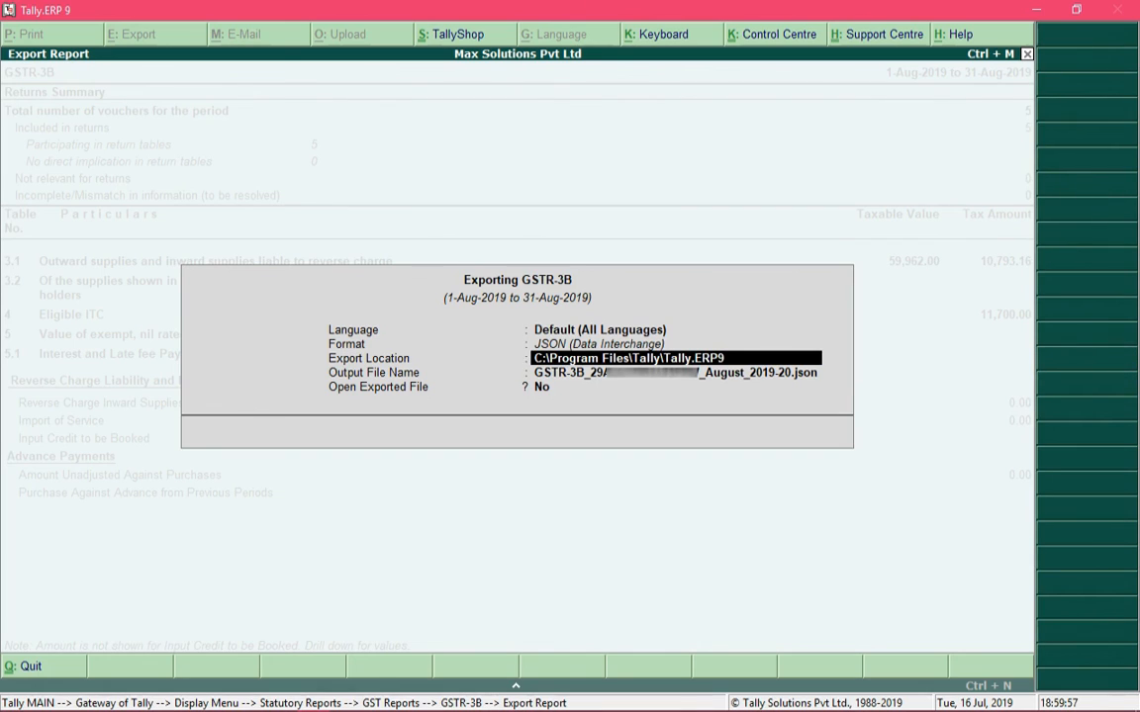
key(Return)
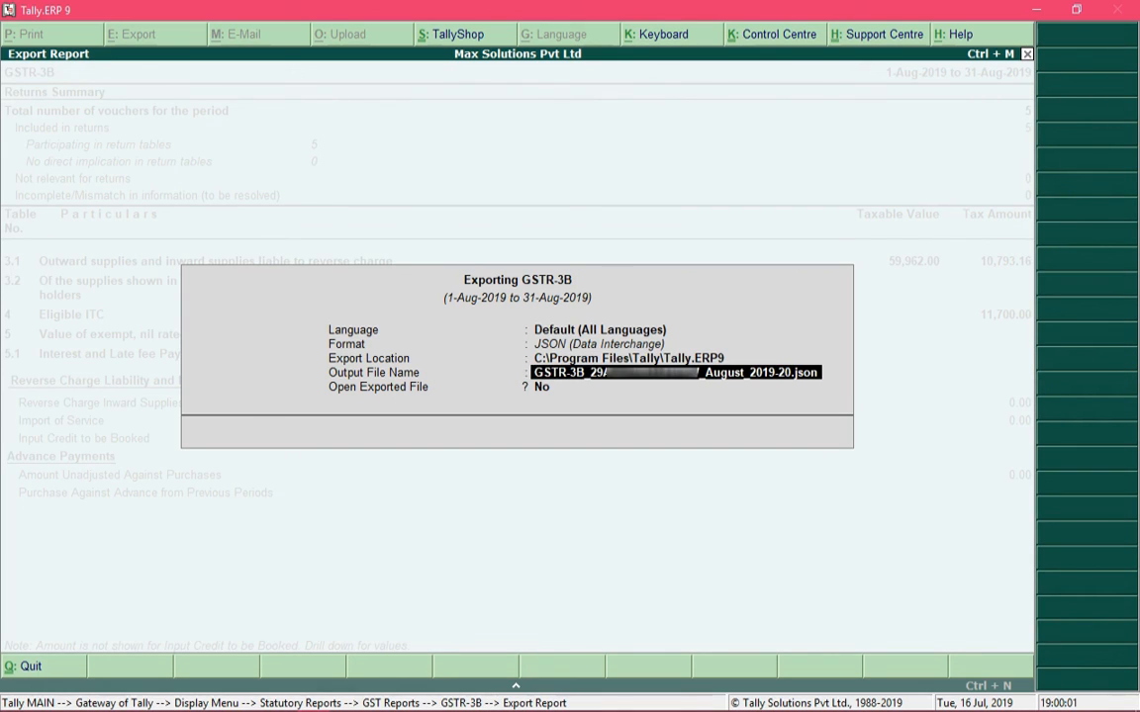
key(Return)
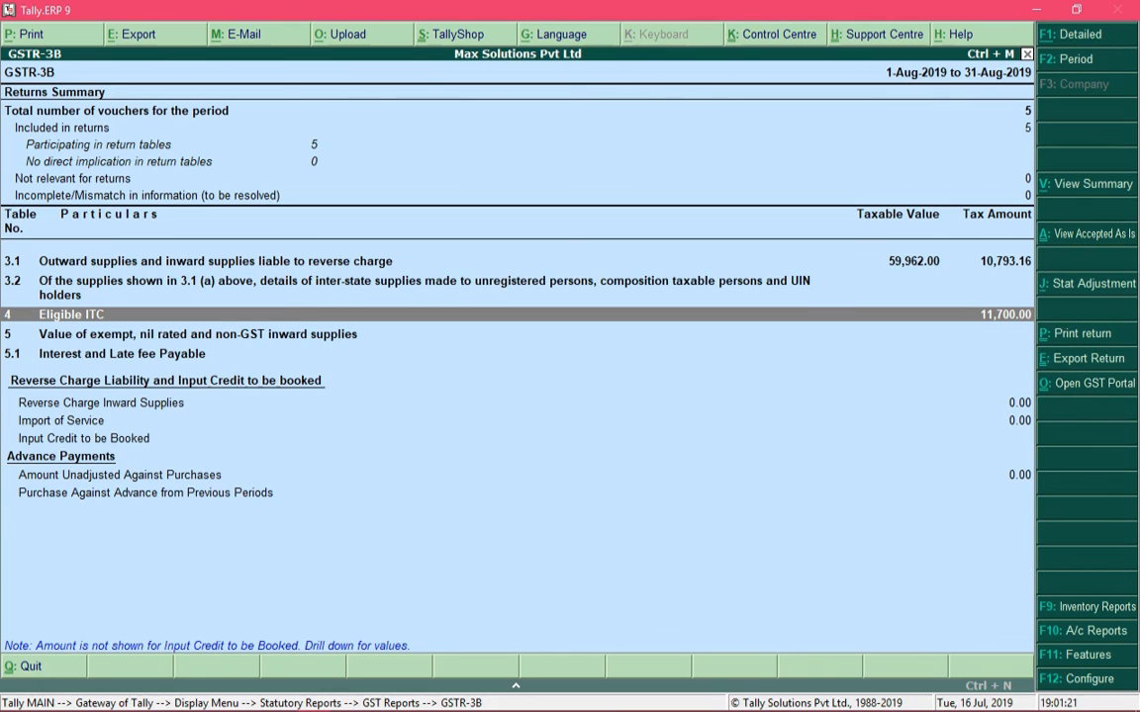
Step: Go back to the table 3.1 row, Outward supplies and inward supplies liable to reverse charge, in GSTR-3B
key(Up)
key(Up)
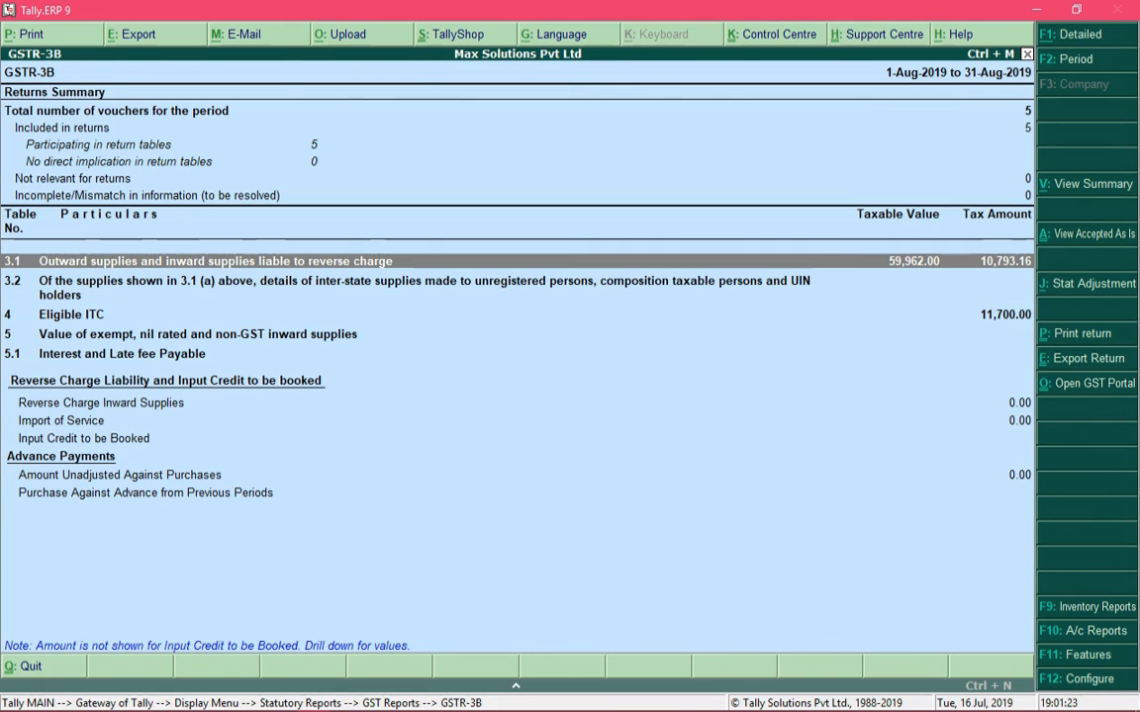